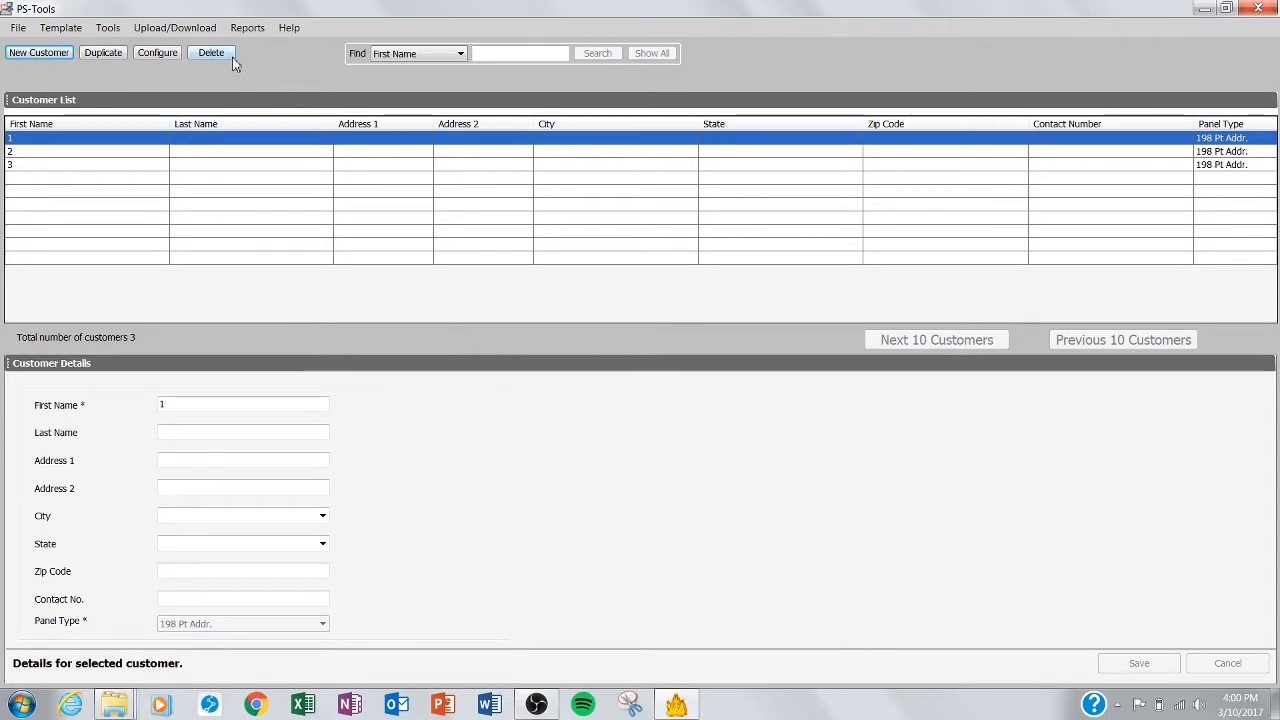
# - Open Upload/Download for customer 1, set the connection's Comm Mode to USB and auto-detect the attached device
pyautogui.click(183, 33)
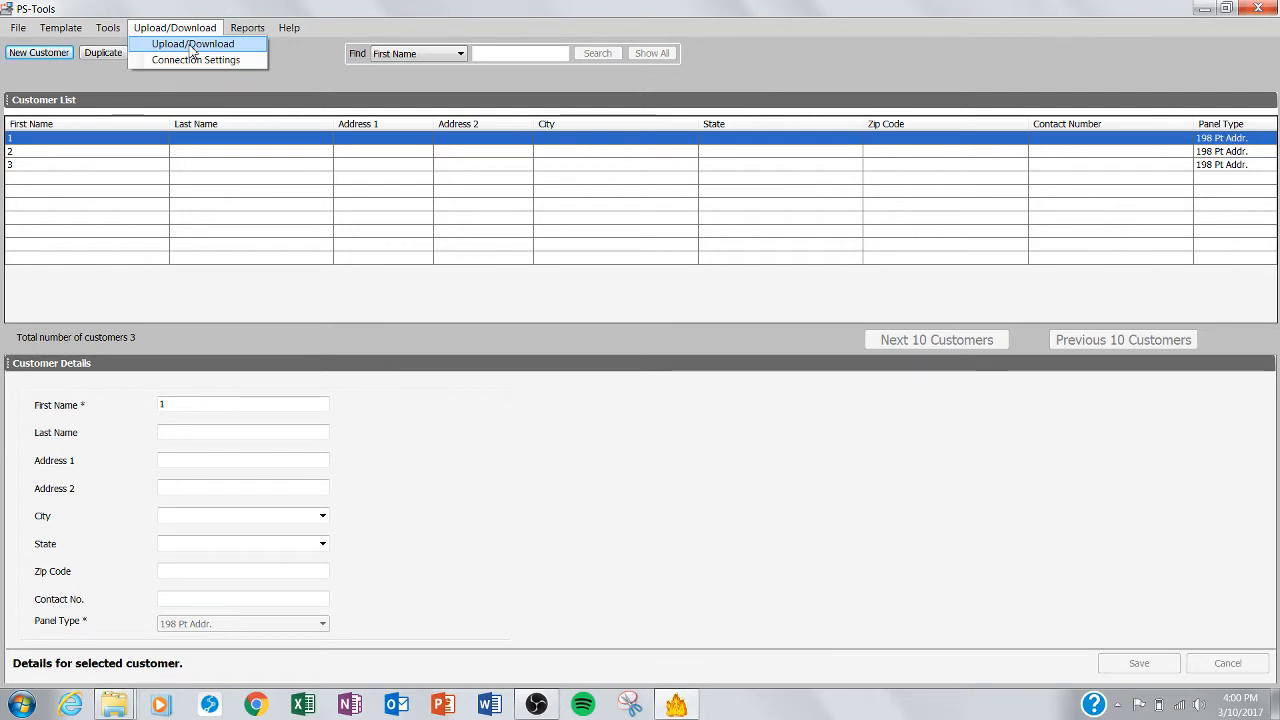
pyautogui.click(192, 47)
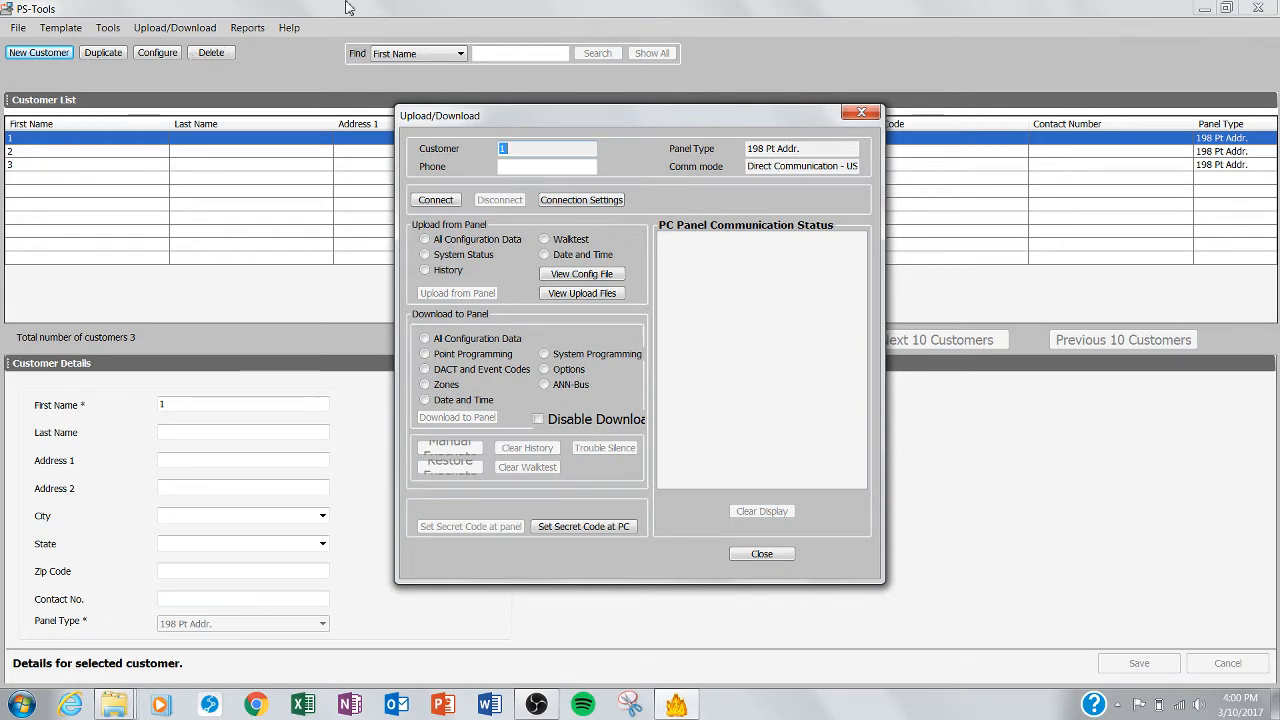
pyautogui.click(582, 200)
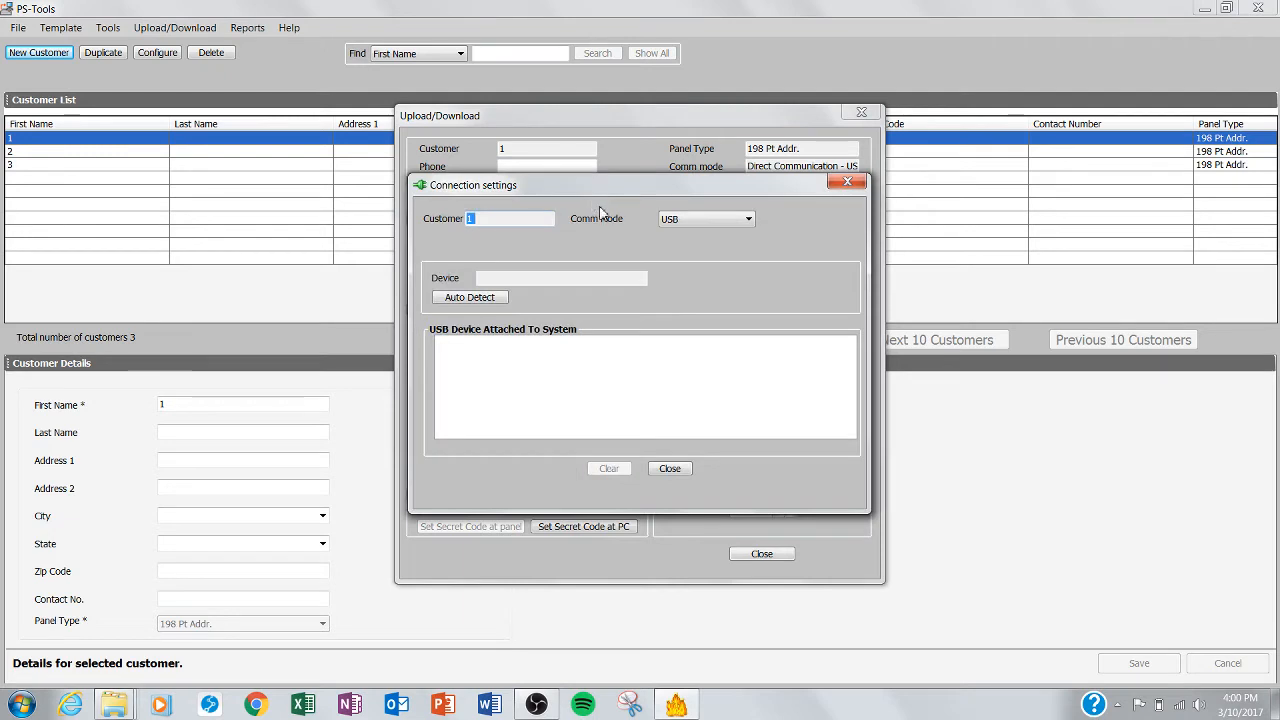
pyautogui.click(697, 218)
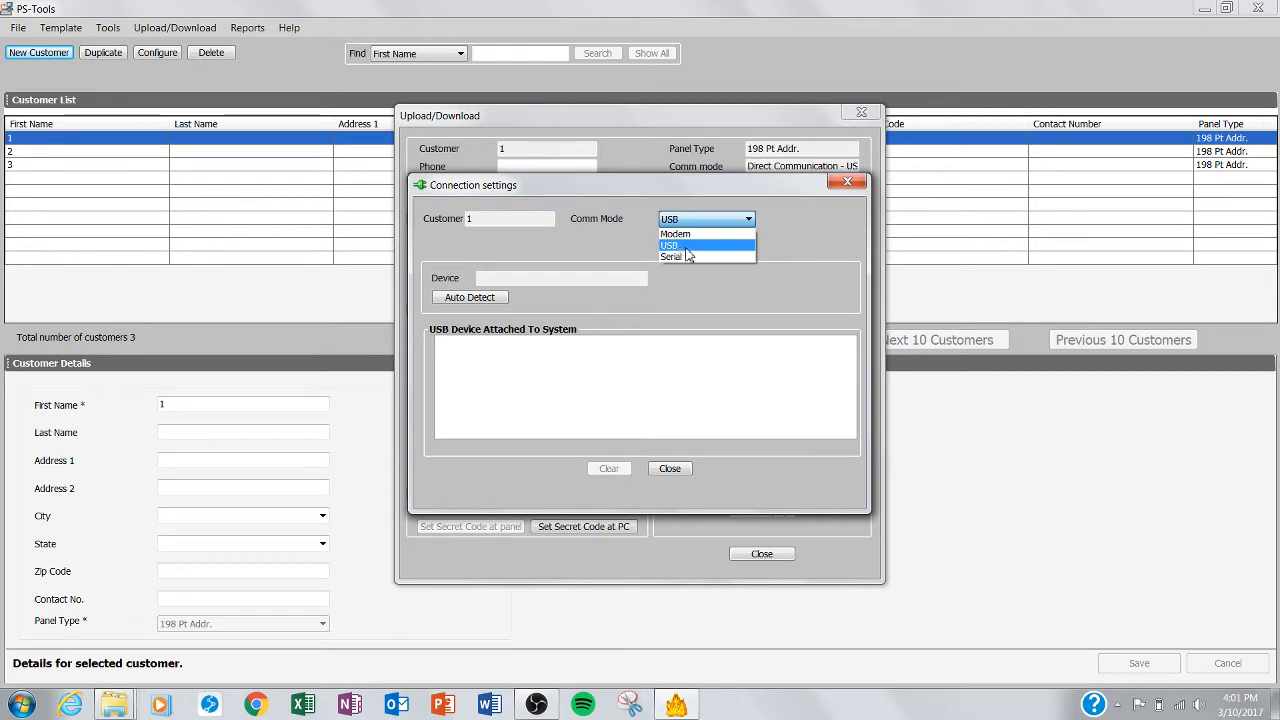
pyautogui.click(689, 249)
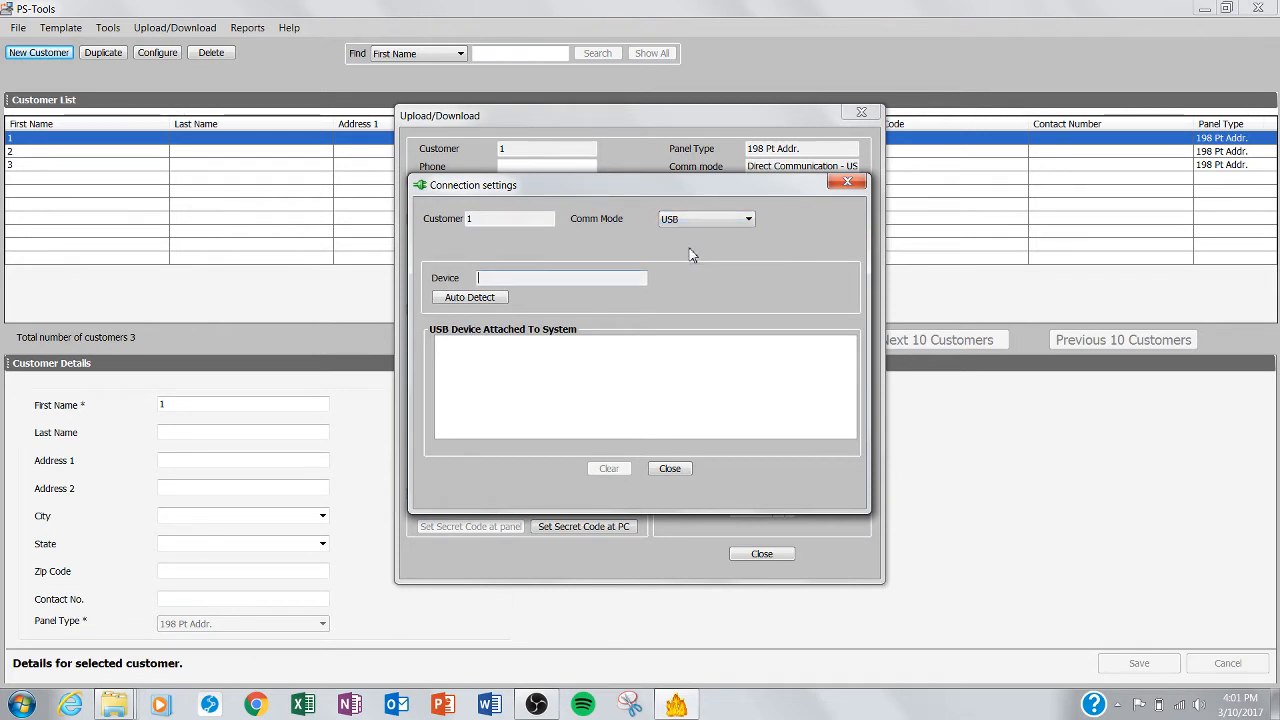
pyautogui.click(476, 300)
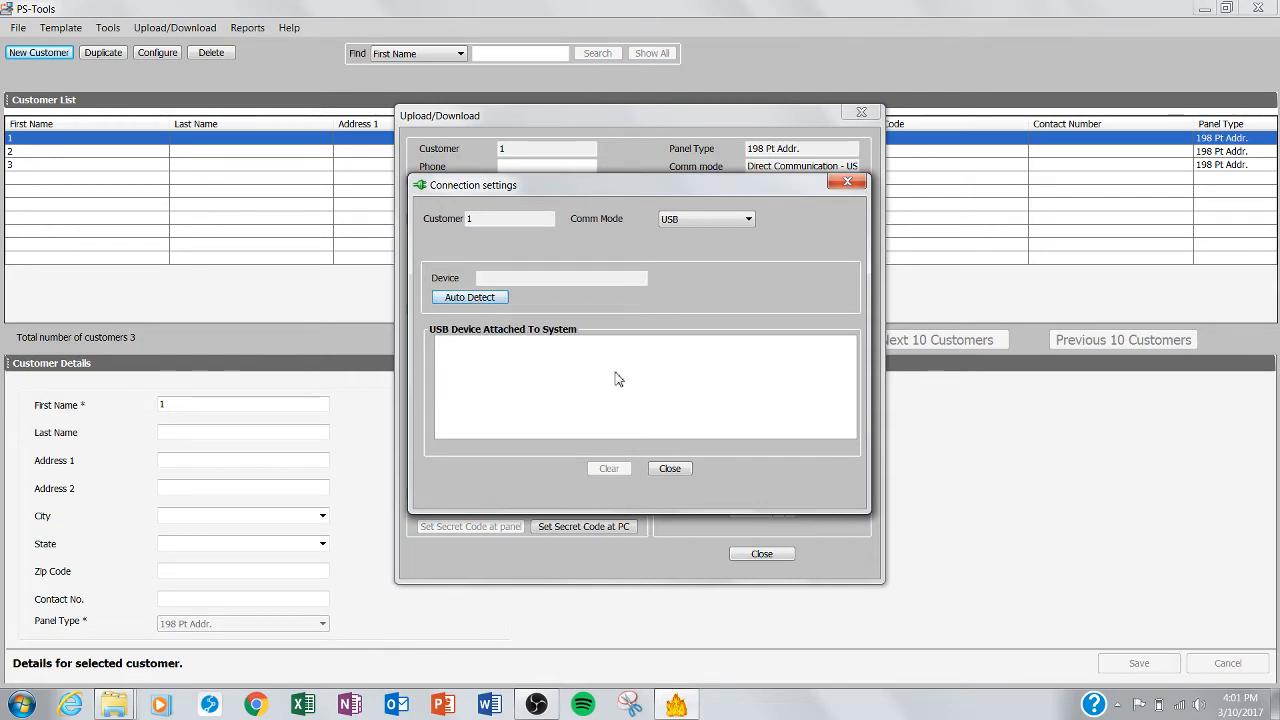
pyautogui.click(670, 469)
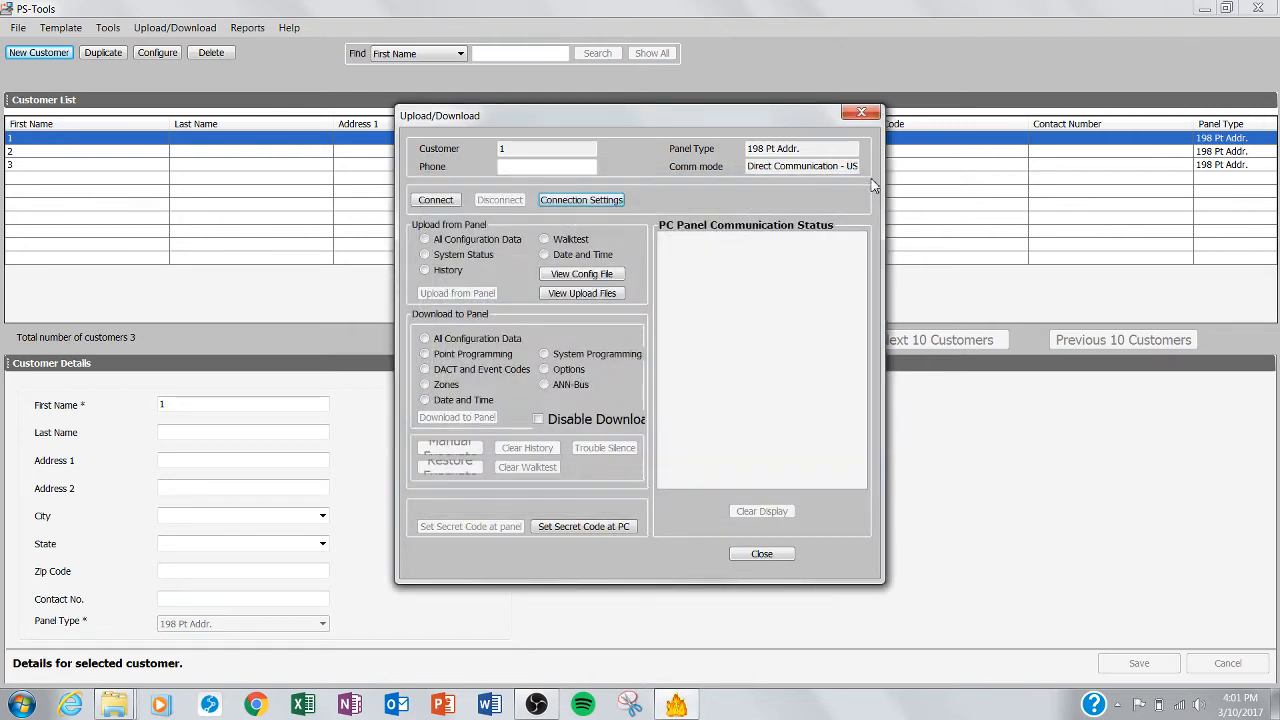
# - Try to connect to the panel over USB, and view the History in the customer's upload files
pyautogui.moveTo(845, 168); pyautogui.dragTo(877, 167)
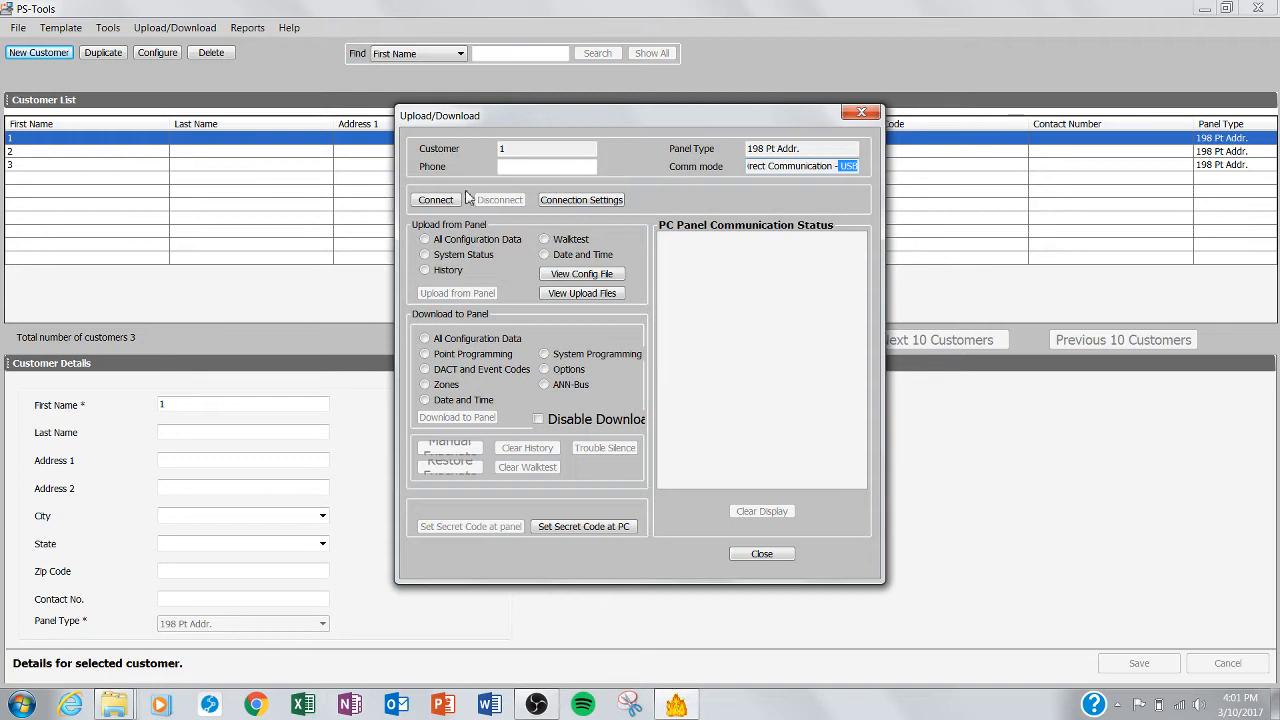
pyautogui.click(436, 200)
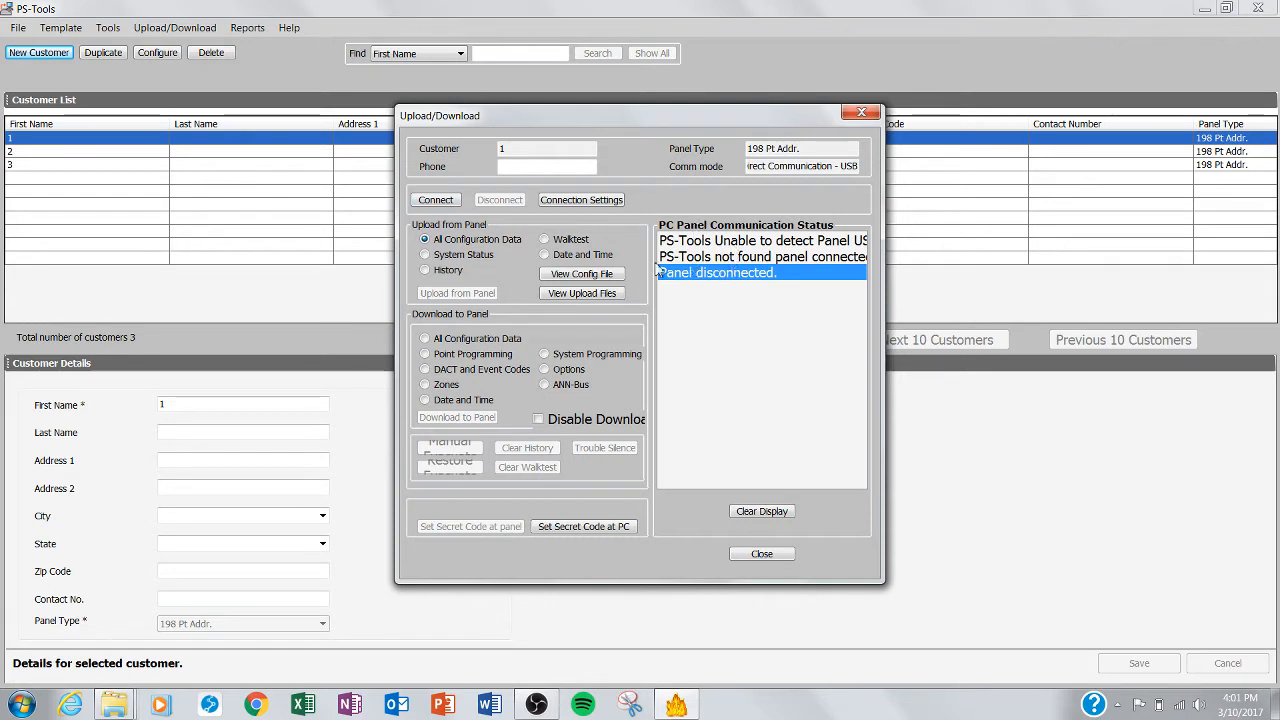
pyautogui.click(575, 298)
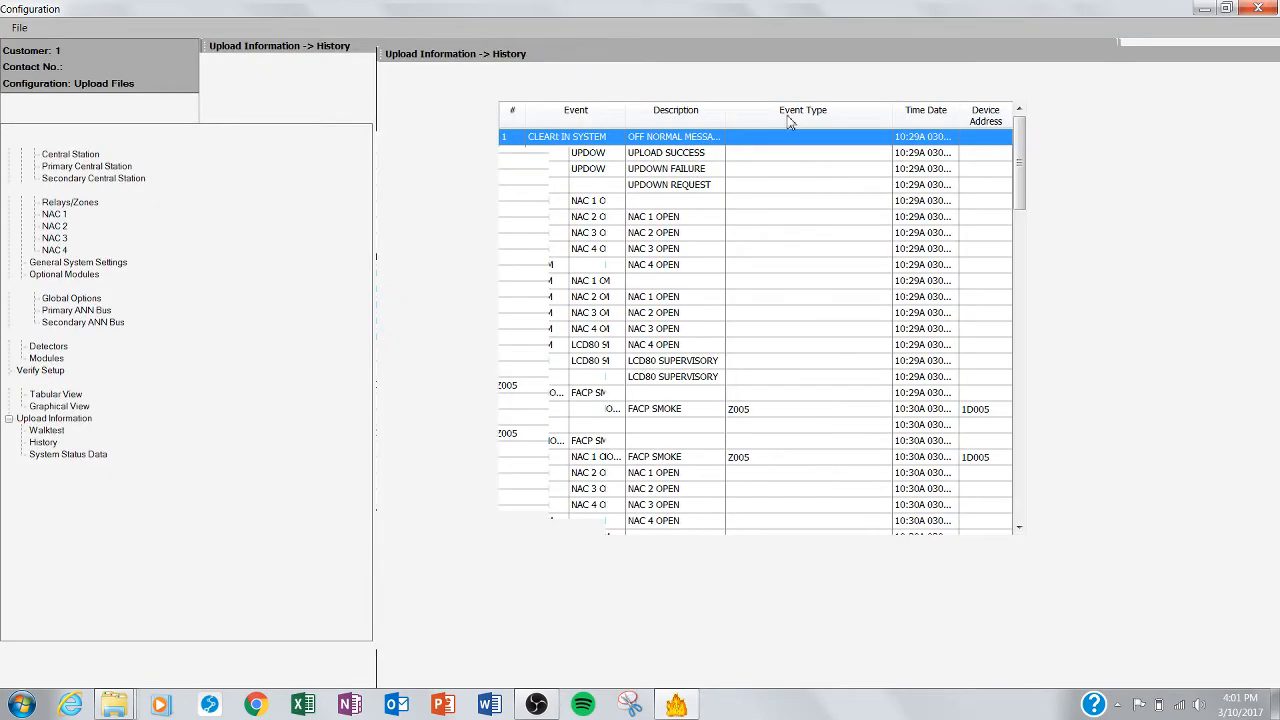
pyautogui.click(1255, 9)
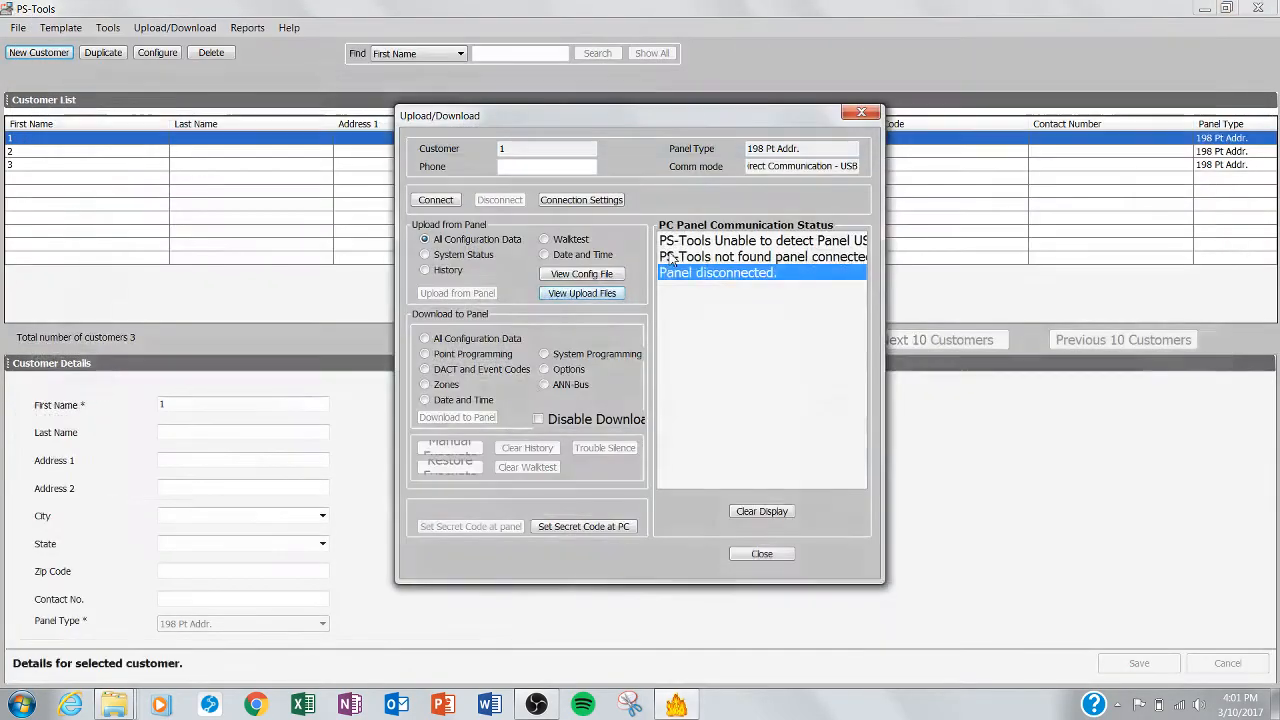
# - Open customer 1's saved configuration file at the Central Station communicator settings
pyautogui.click(574, 279)
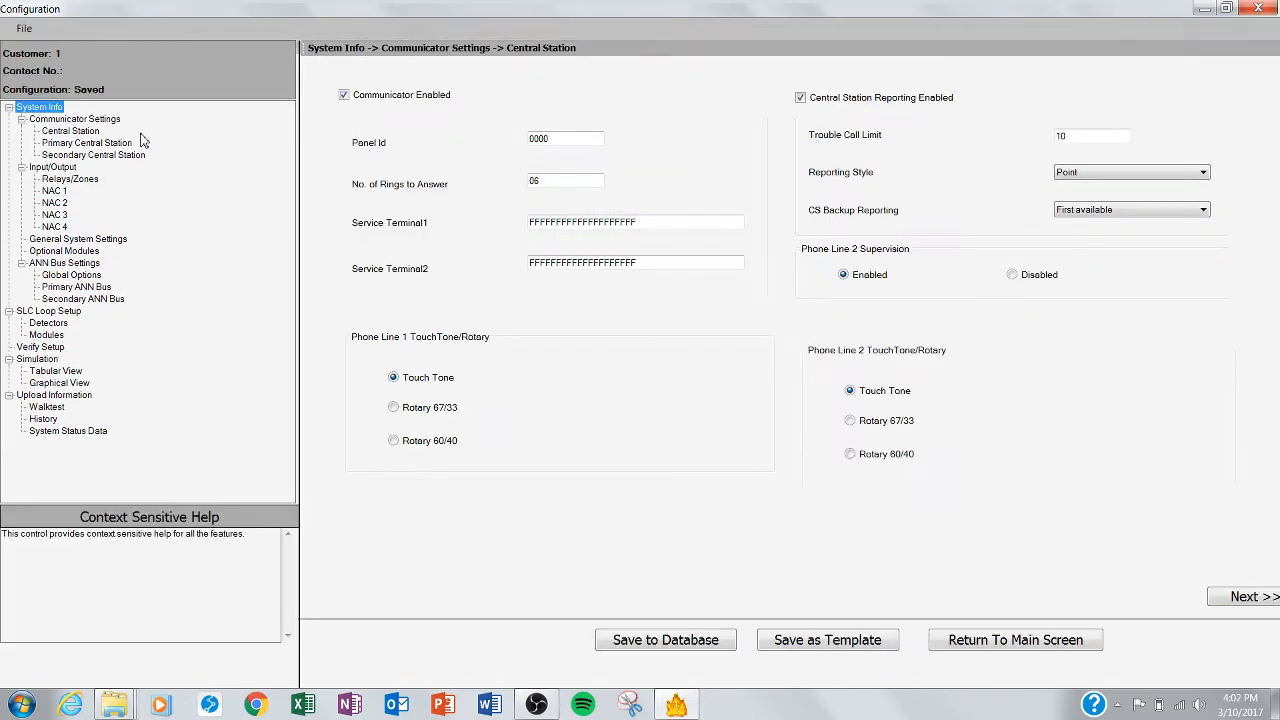
pyautogui.click(92, 121)
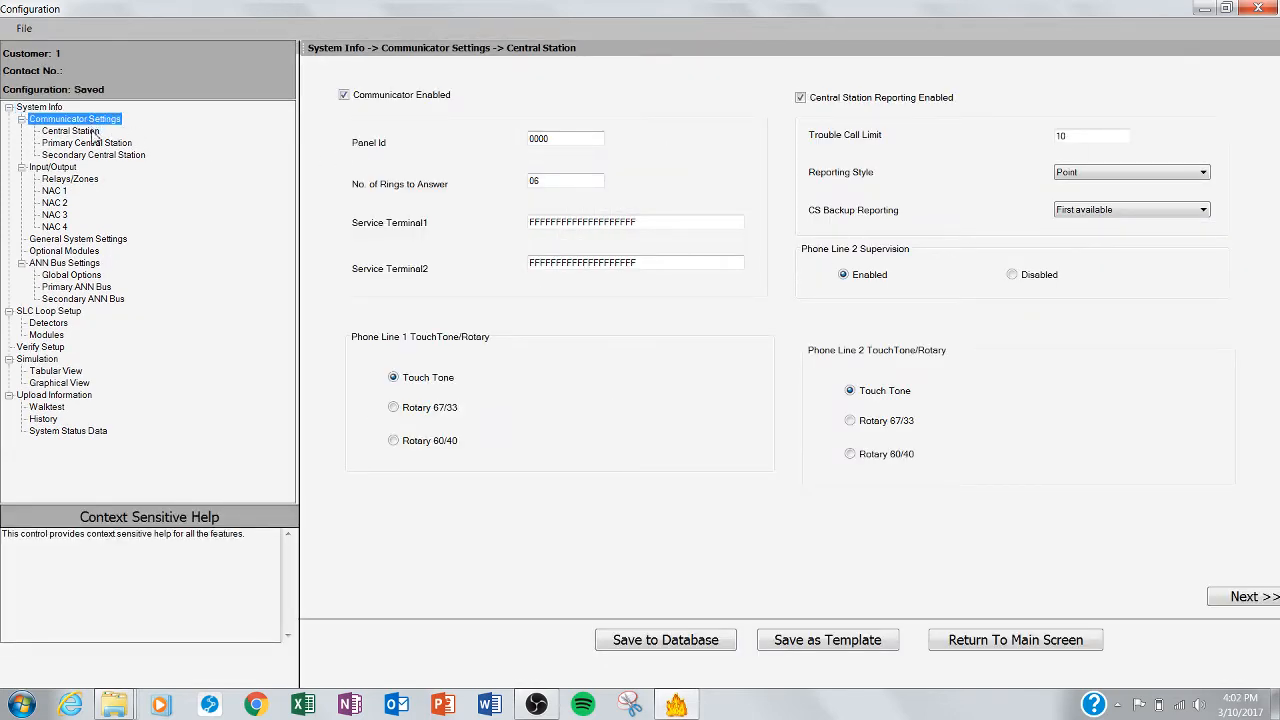
pyautogui.click(80, 131)
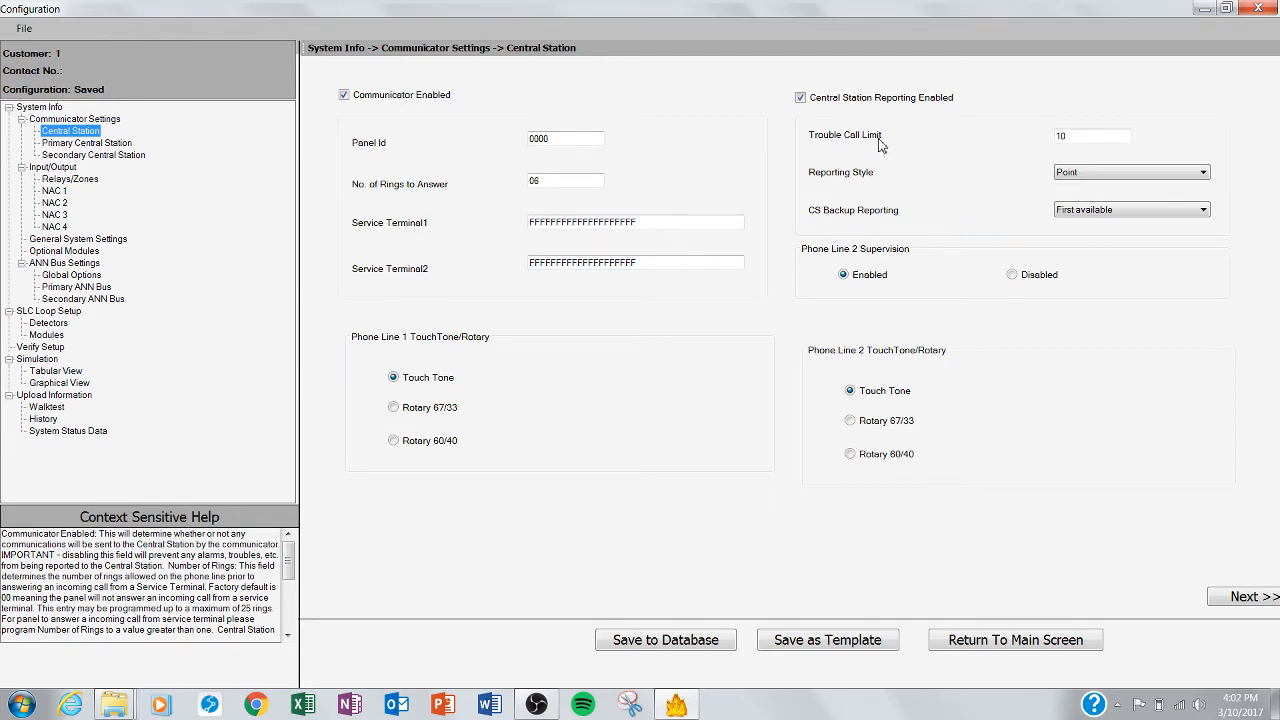
# - Examine the Reporting Style and CS Backup Reporting fields and the Primary and Secondary Central Station settings
pyautogui.click(1135, 176)
pyautogui.click(1135, 176)
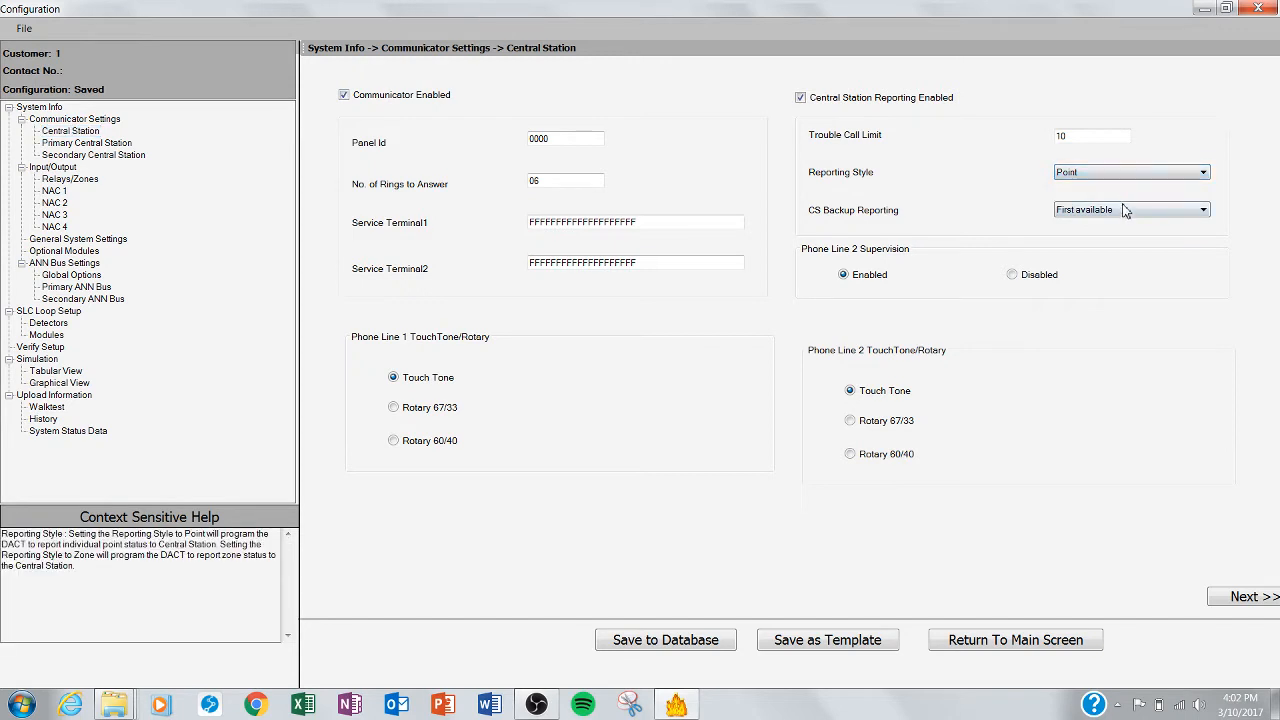
pyautogui.click(1124, 211)
pyautogui.click(1125, 214)
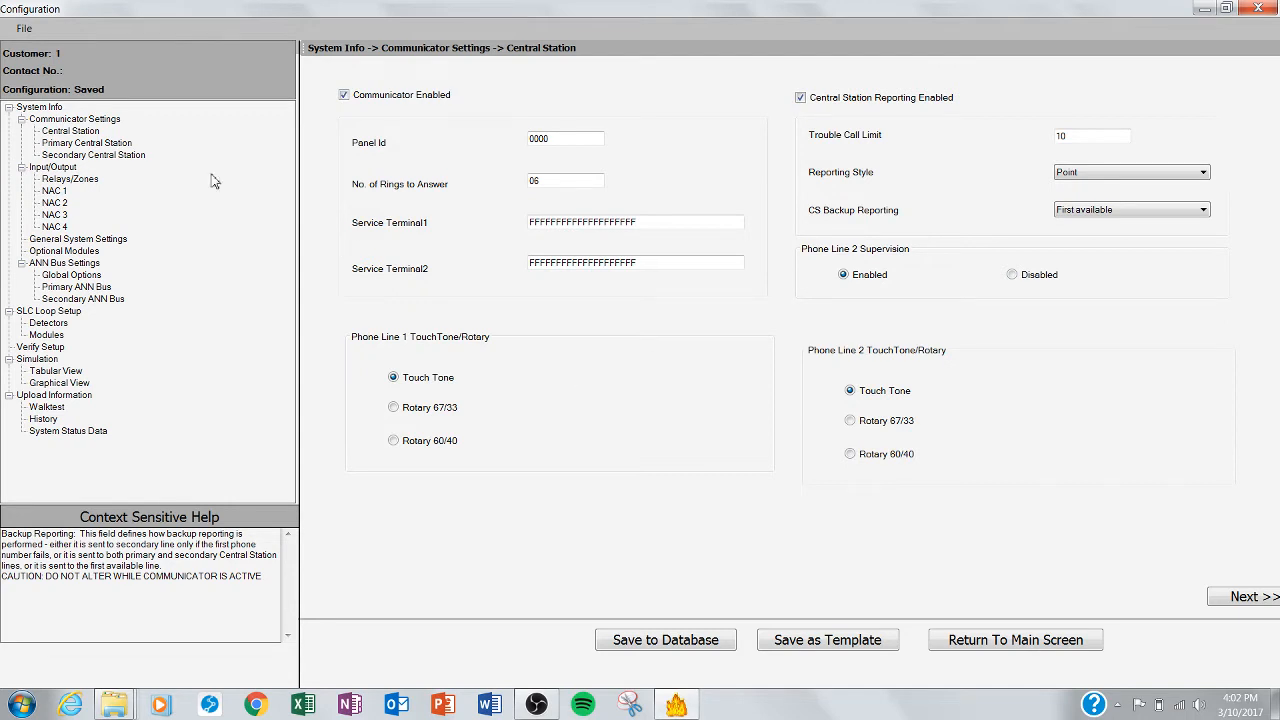
pyautogui.click(117, 145)
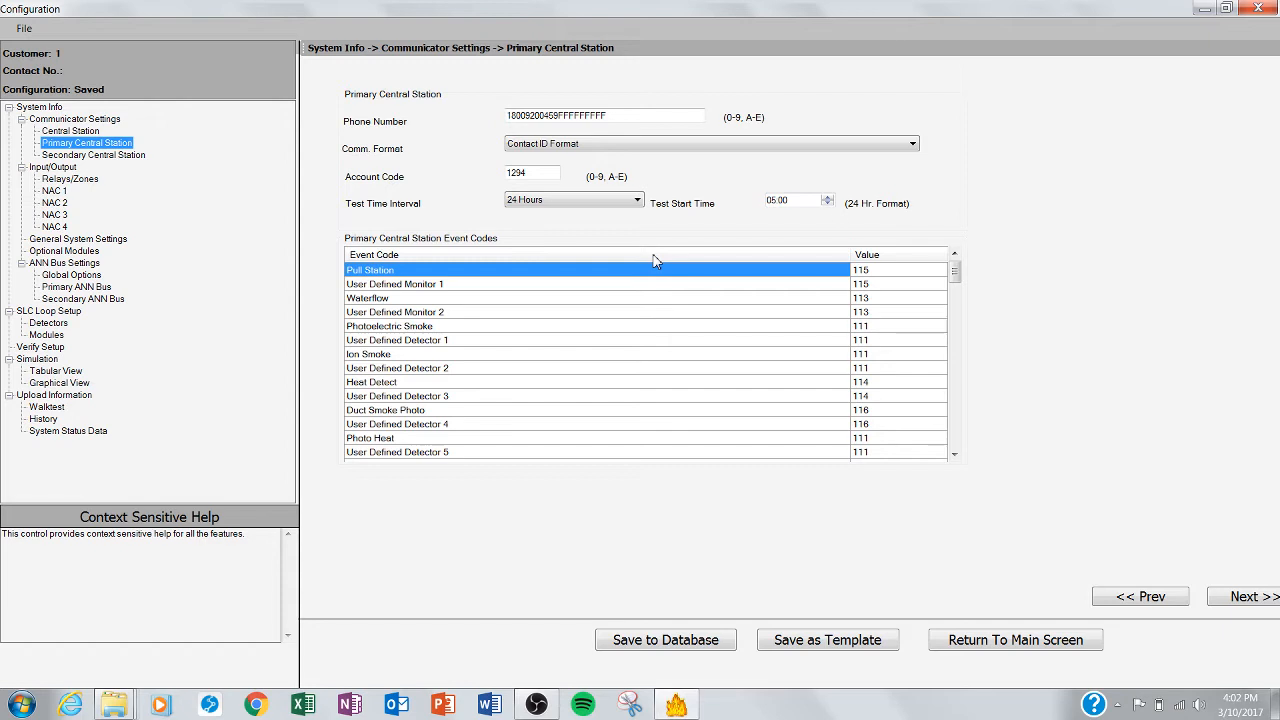
pyautogui.click(118, 156)
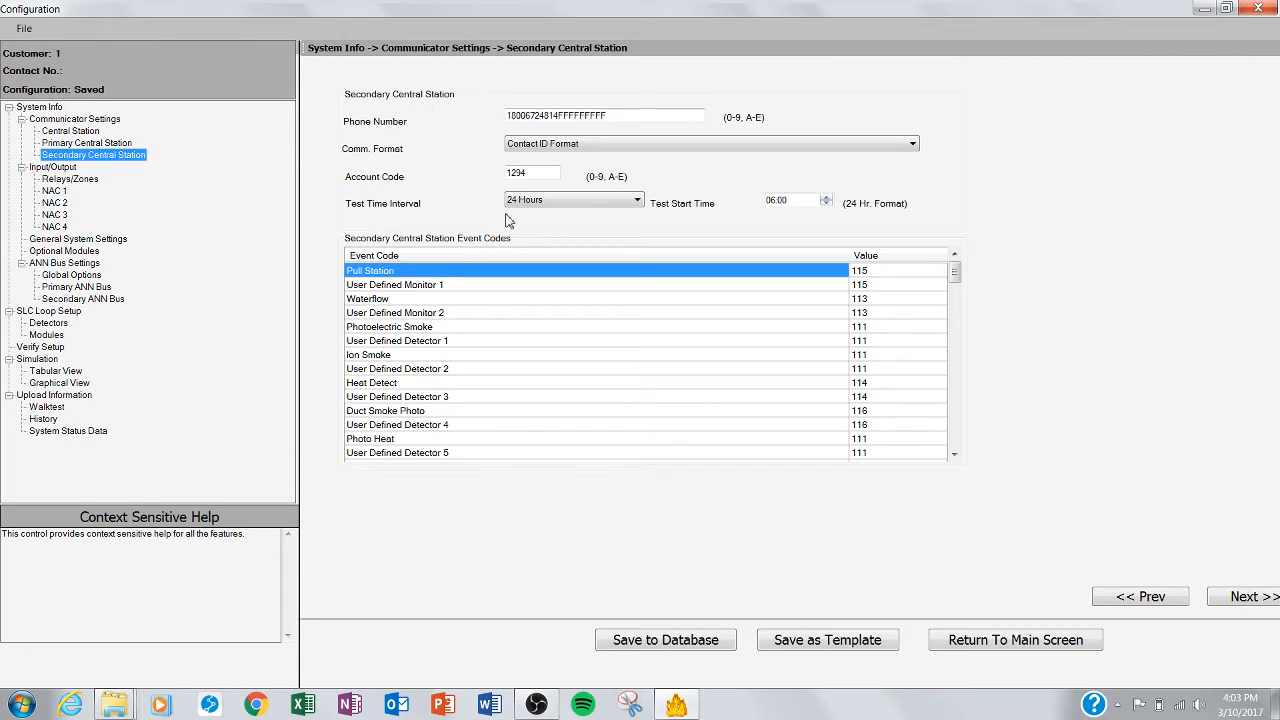
# - Examine the Zone Type and Zone Audio Message choices for zone 0 in the Relays/Zones settings
pyautogui.click(62, 180)
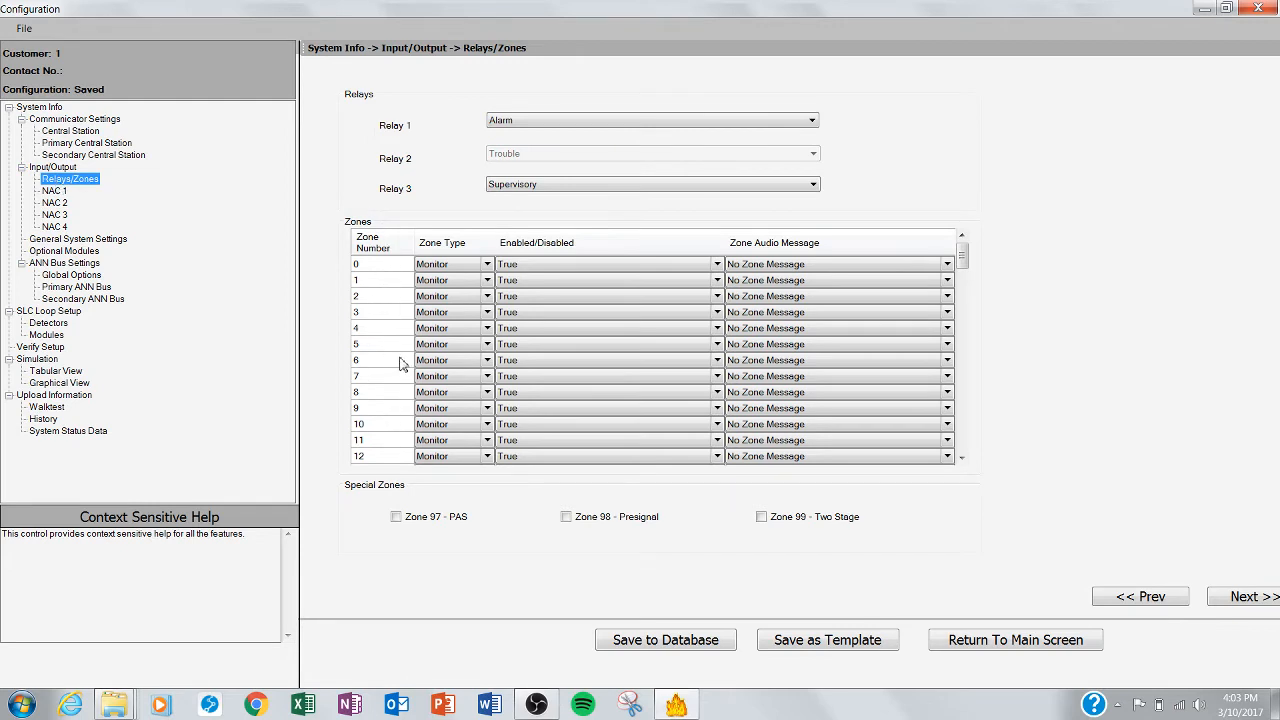
pyautogui.click(488, 265)
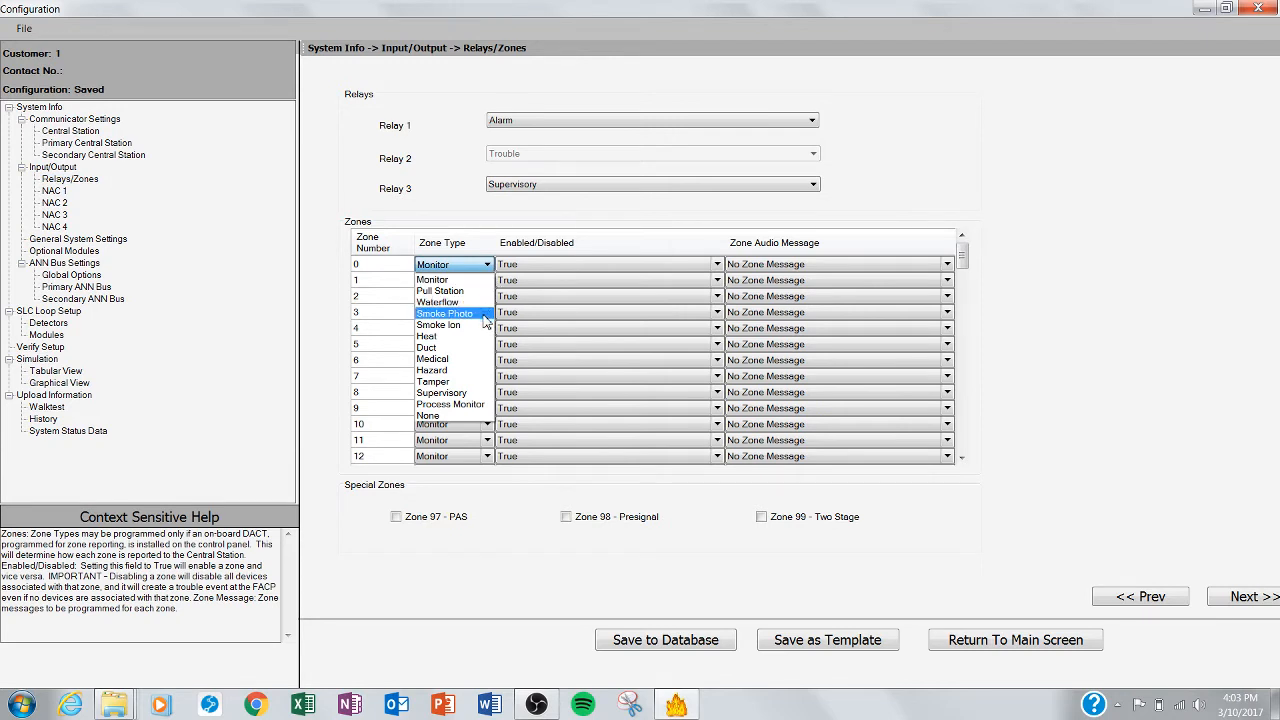
pyautogui.click(565, 224)
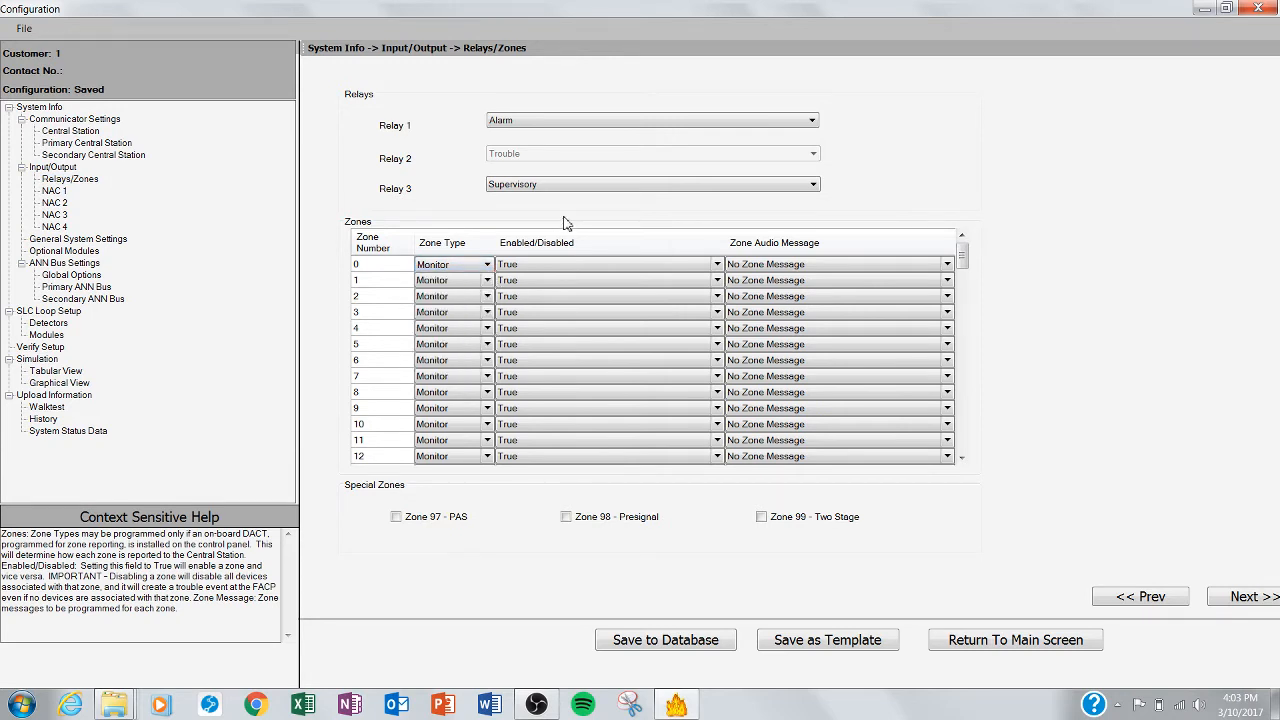
pyautogui.click(752, 266)
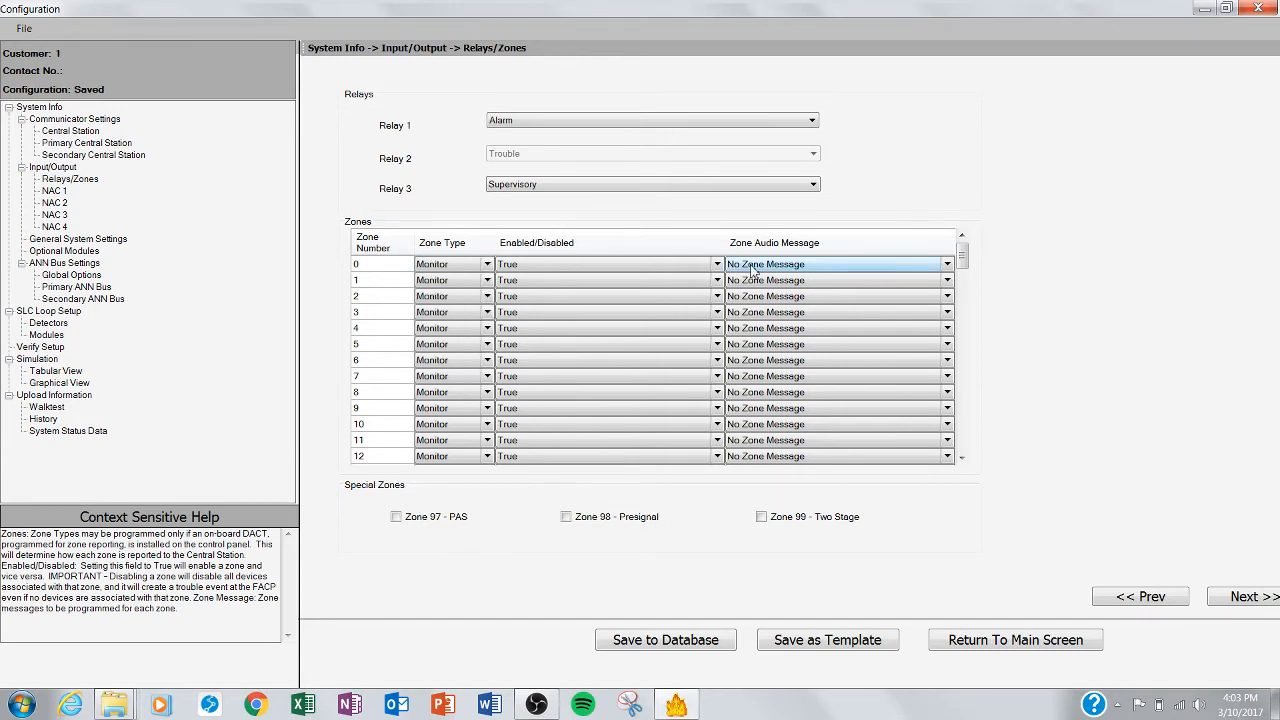
pyautogui.click(950, 264)
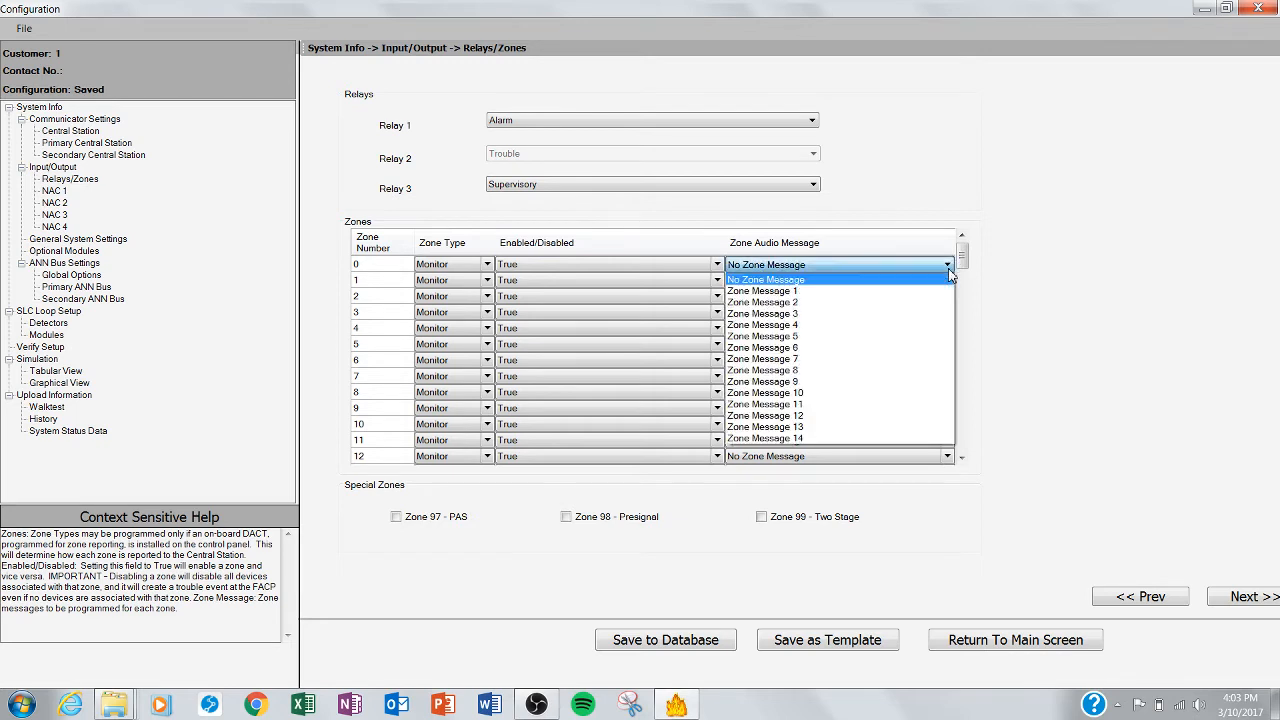
pyautogui.click(948, 268)
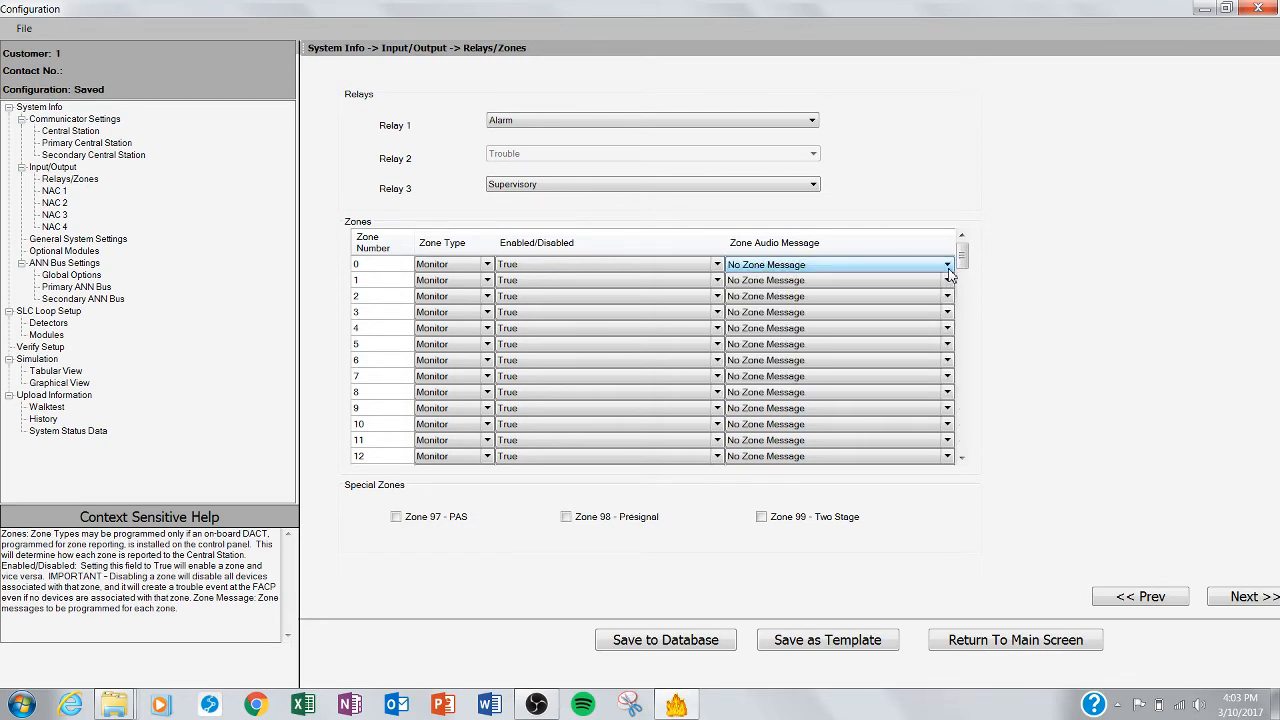
# - Examine the available functions for the programmable relays, Relay 1 and Relay 3
pyautogui.click(577, 124)
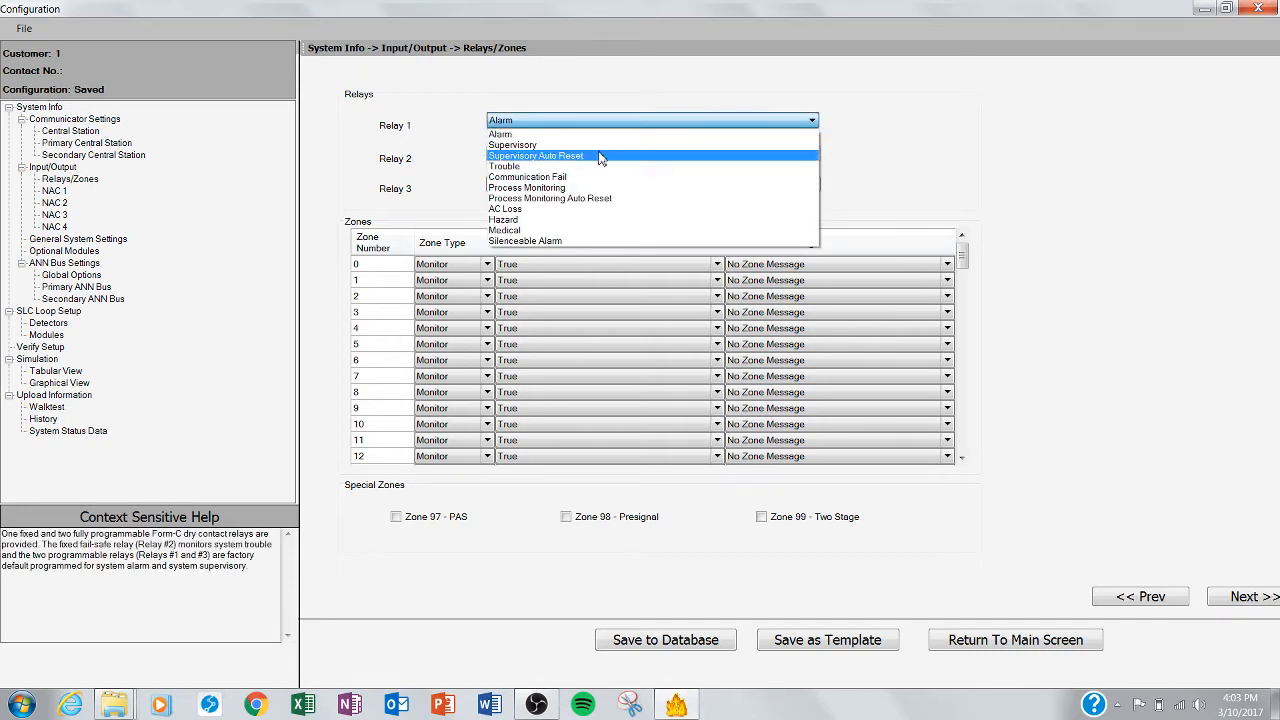
pyautogui.click(645, 98)
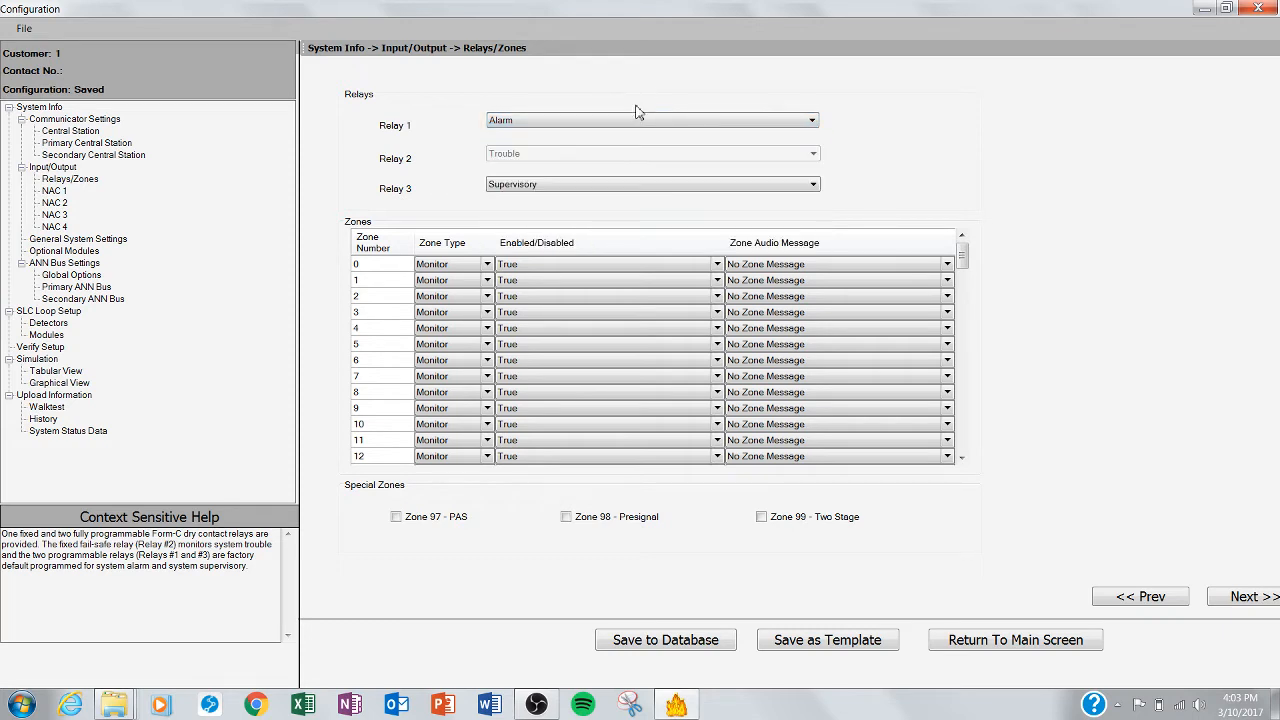
pyautogui.click(568, 190)
pyautogui.click(566, 191)
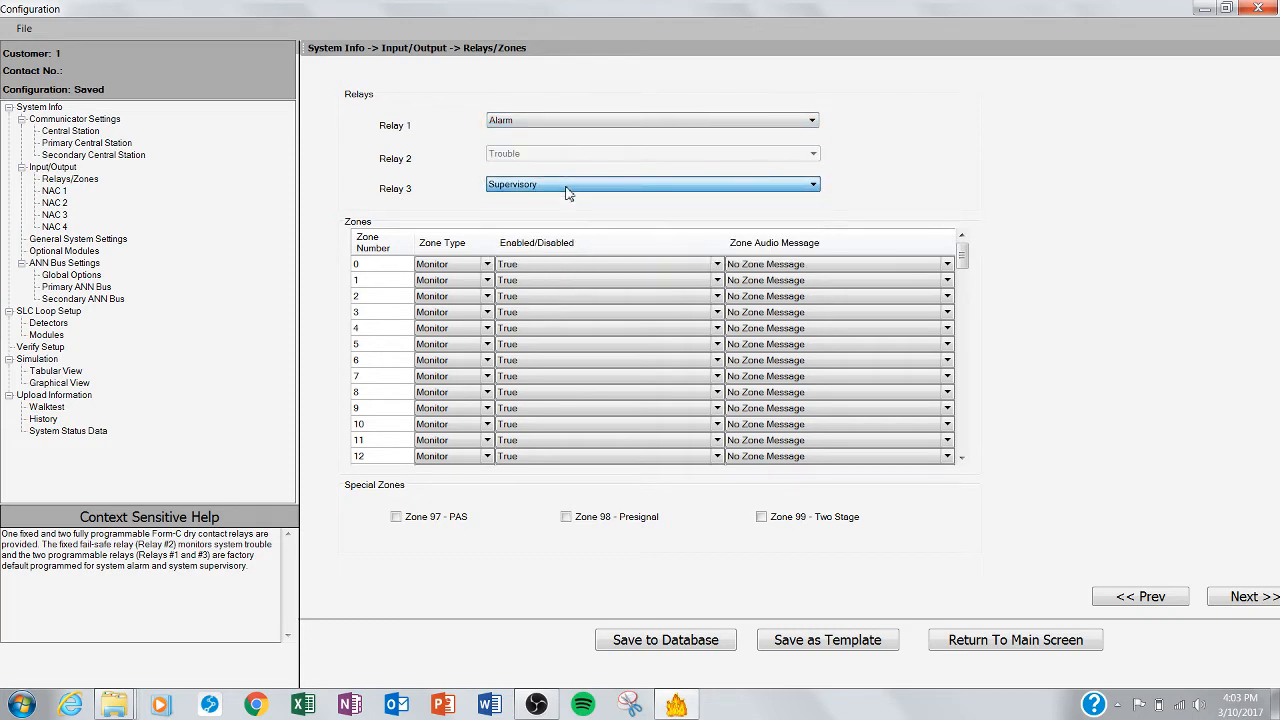
# - Open the NAC 1 settings and switch NAC 1 Enabled and NAC 1 Silenceable off and back on in turn
pyautogui.click(62, 193)
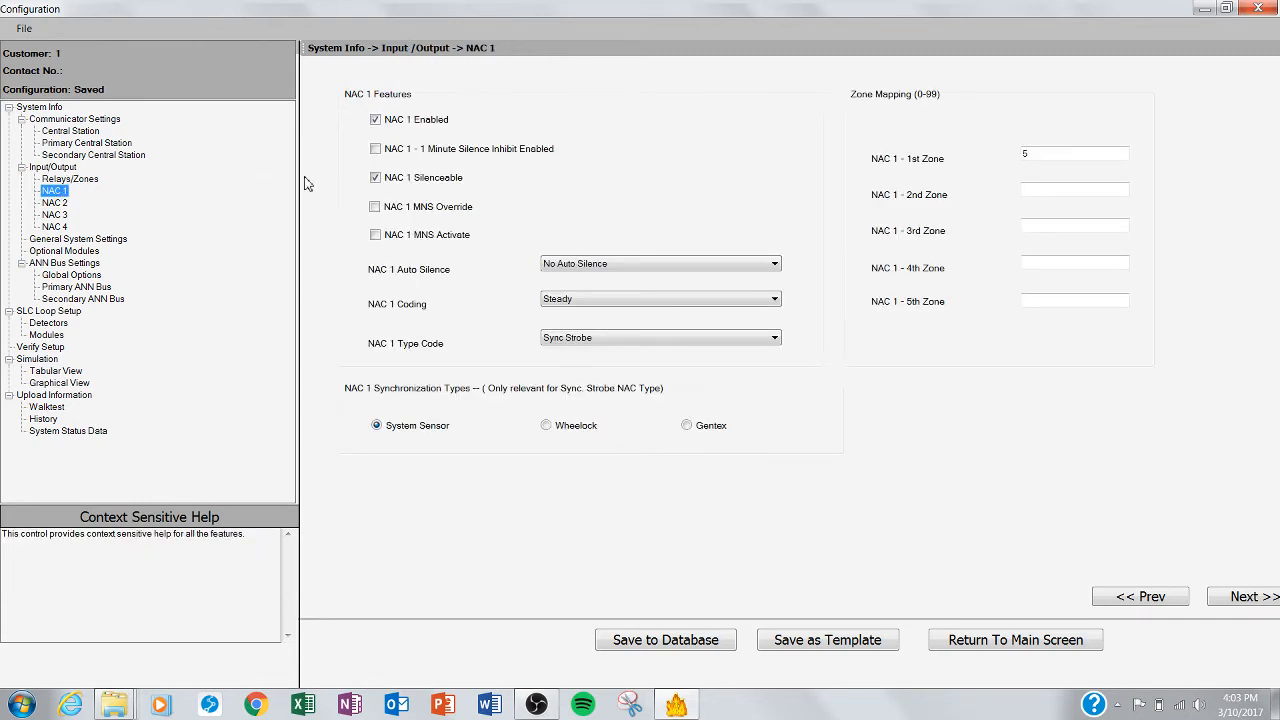
pyautogui.click(376, 120)
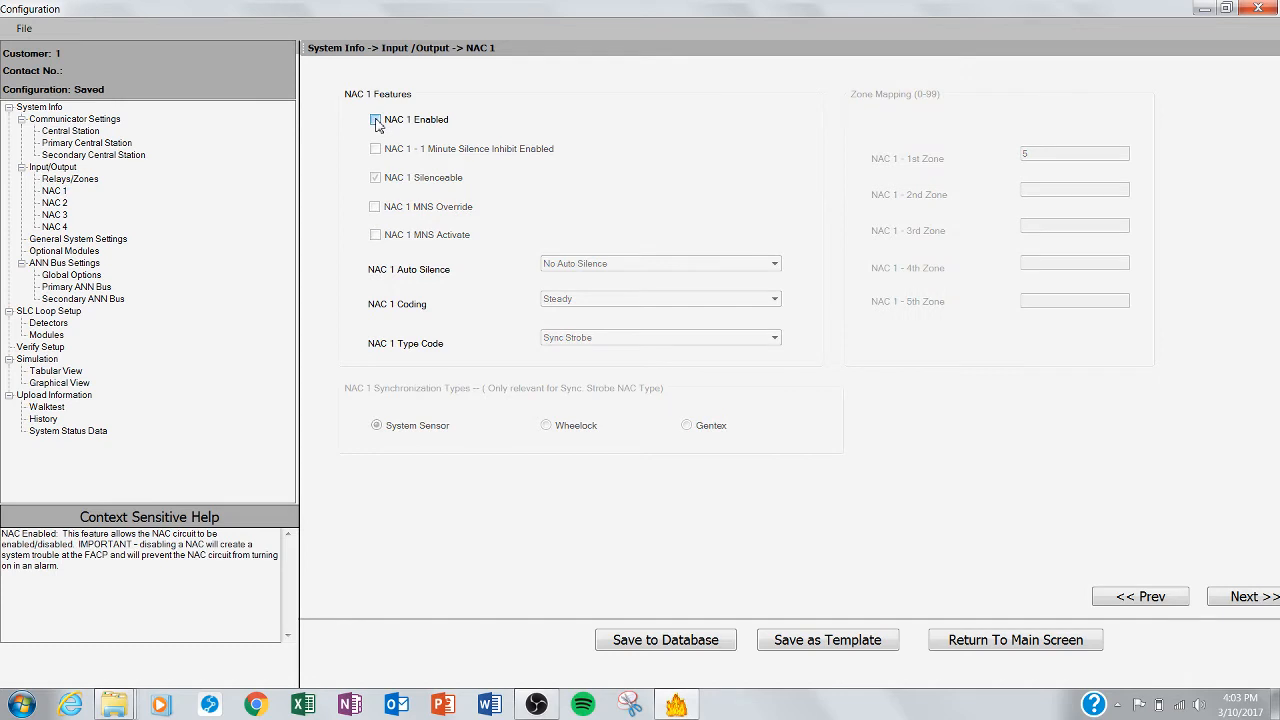
pyautogui.click(376, 120)
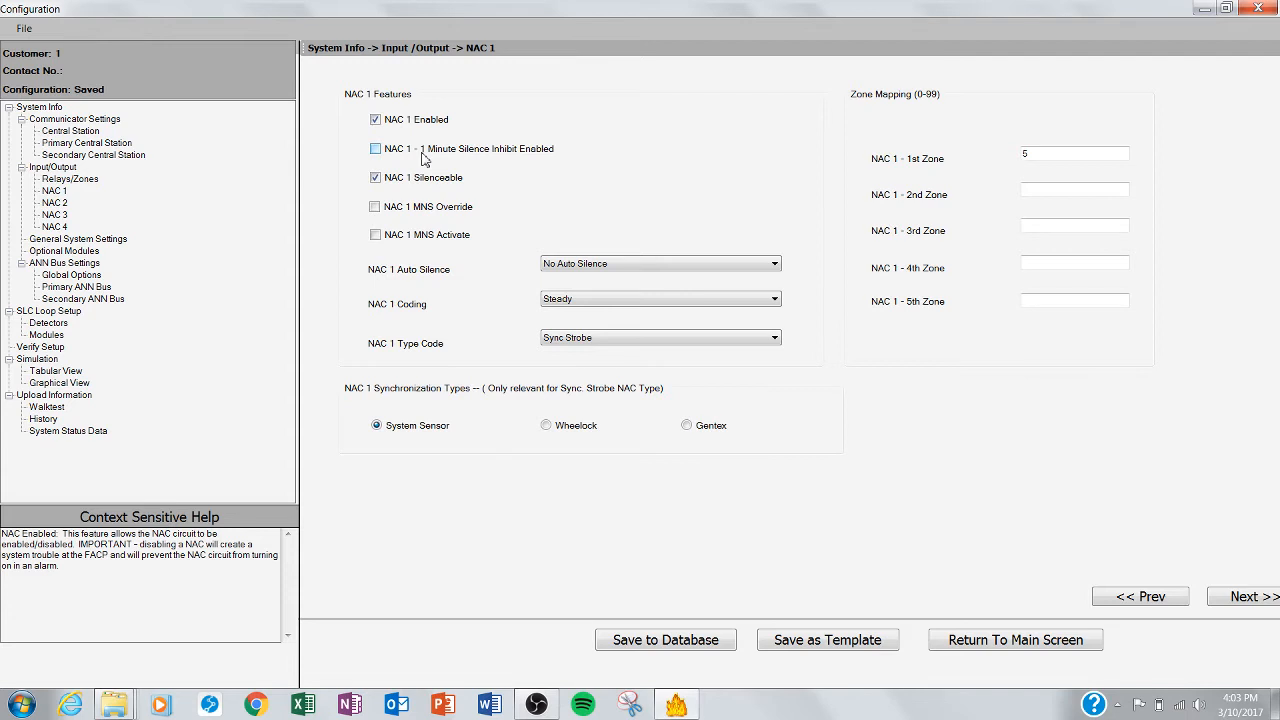
pyautogui.click(376, 178)
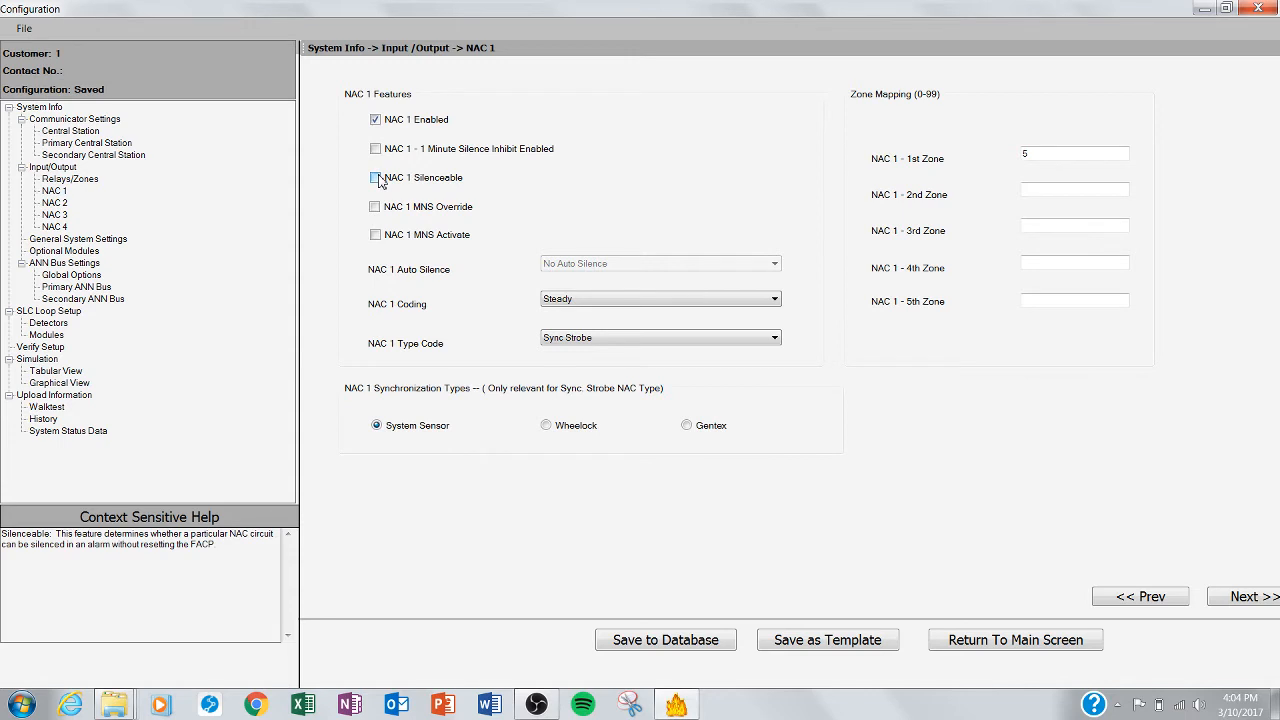
pyautogui.click(376, 178)
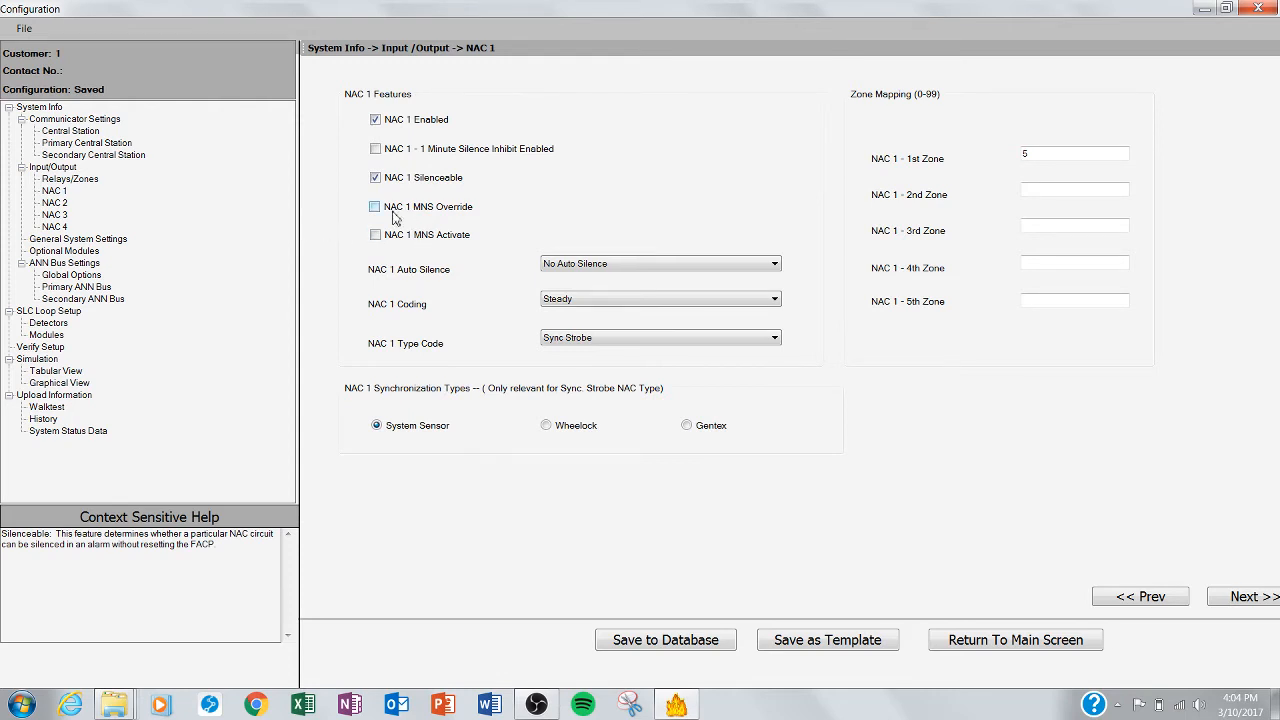
# - Examine the available Auto Silence, Coding and Type Code options for NAC 1 without changing them
pyautogui.click(627, 266)
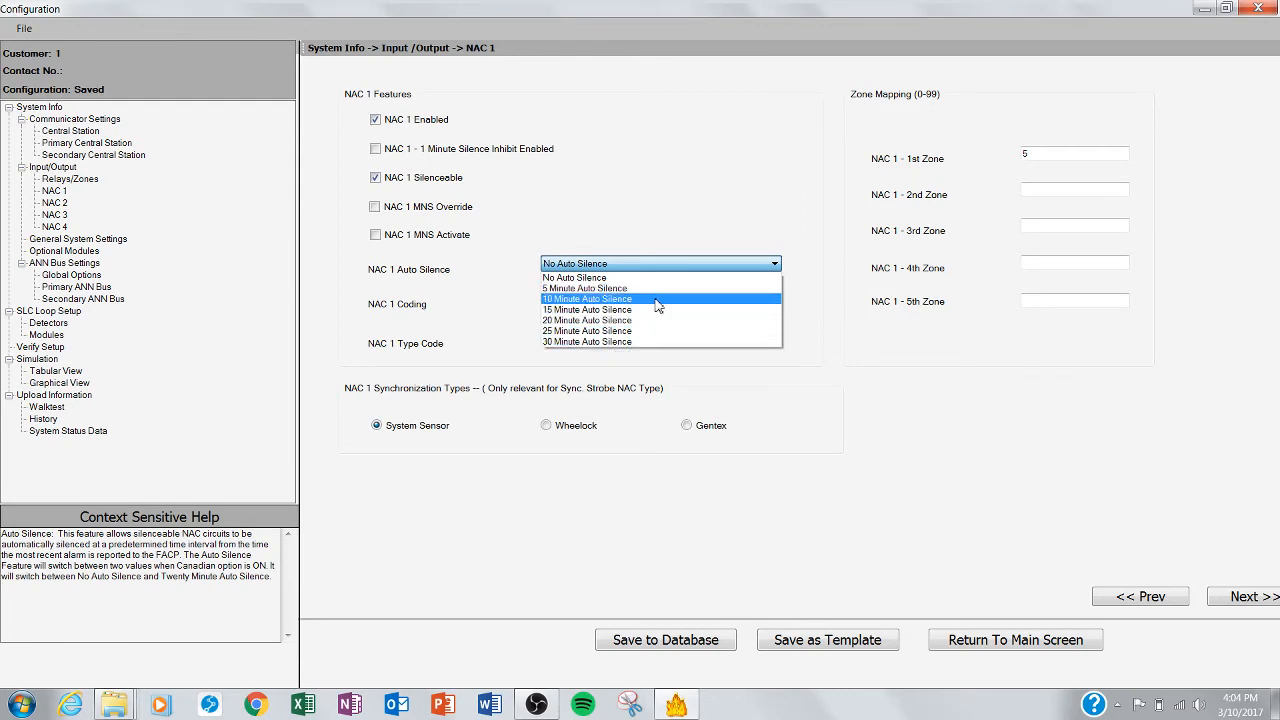
pyautogui.click(650, 231)
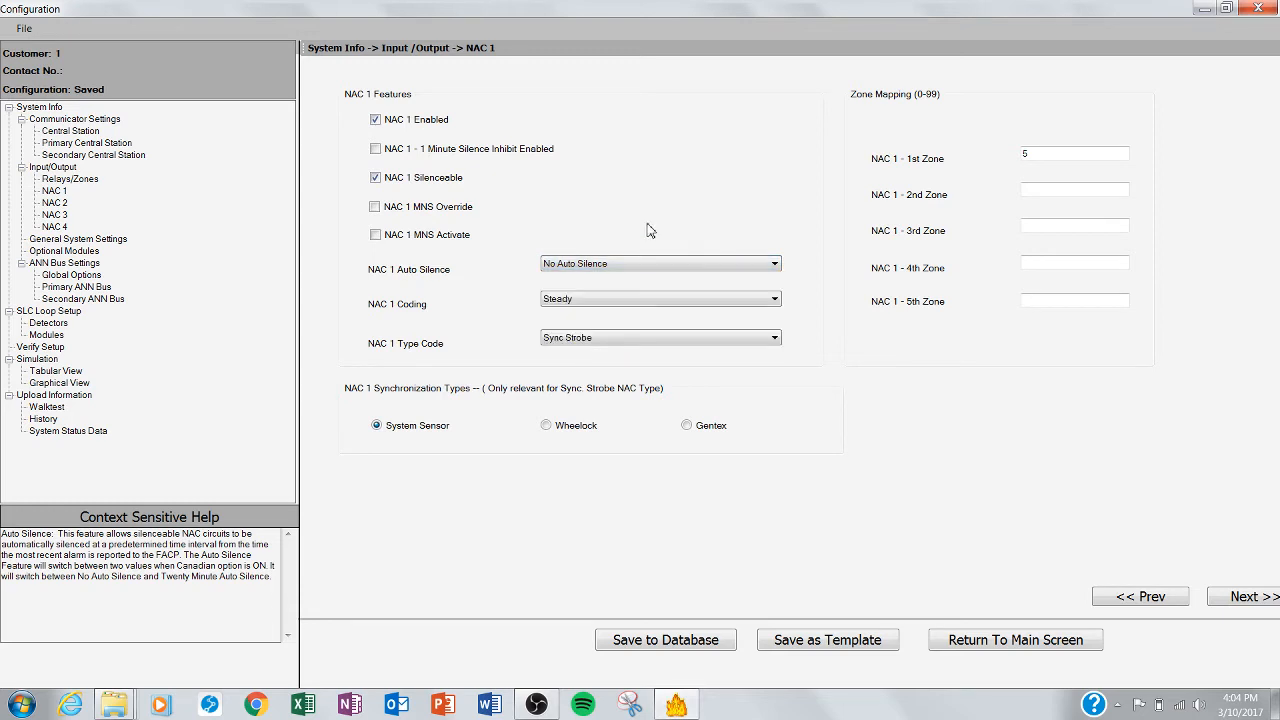
pyautogui.click(598, 300)
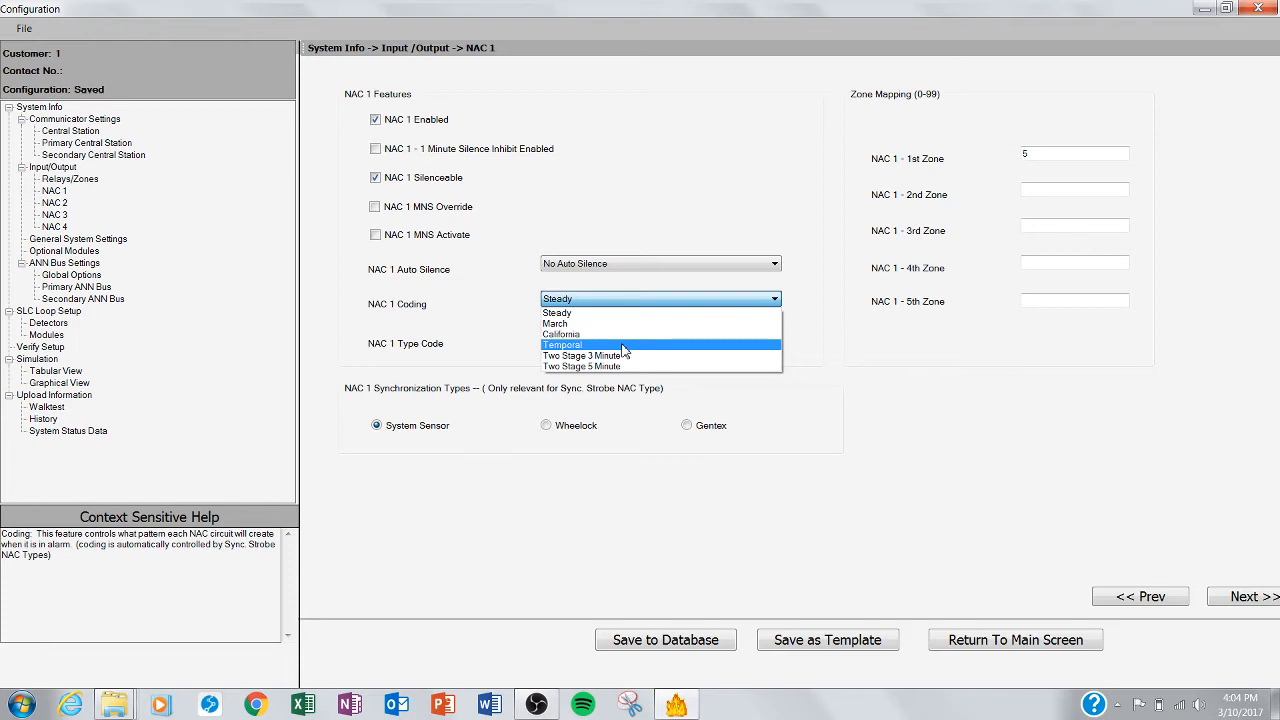
pyautogui.click(330, 335)
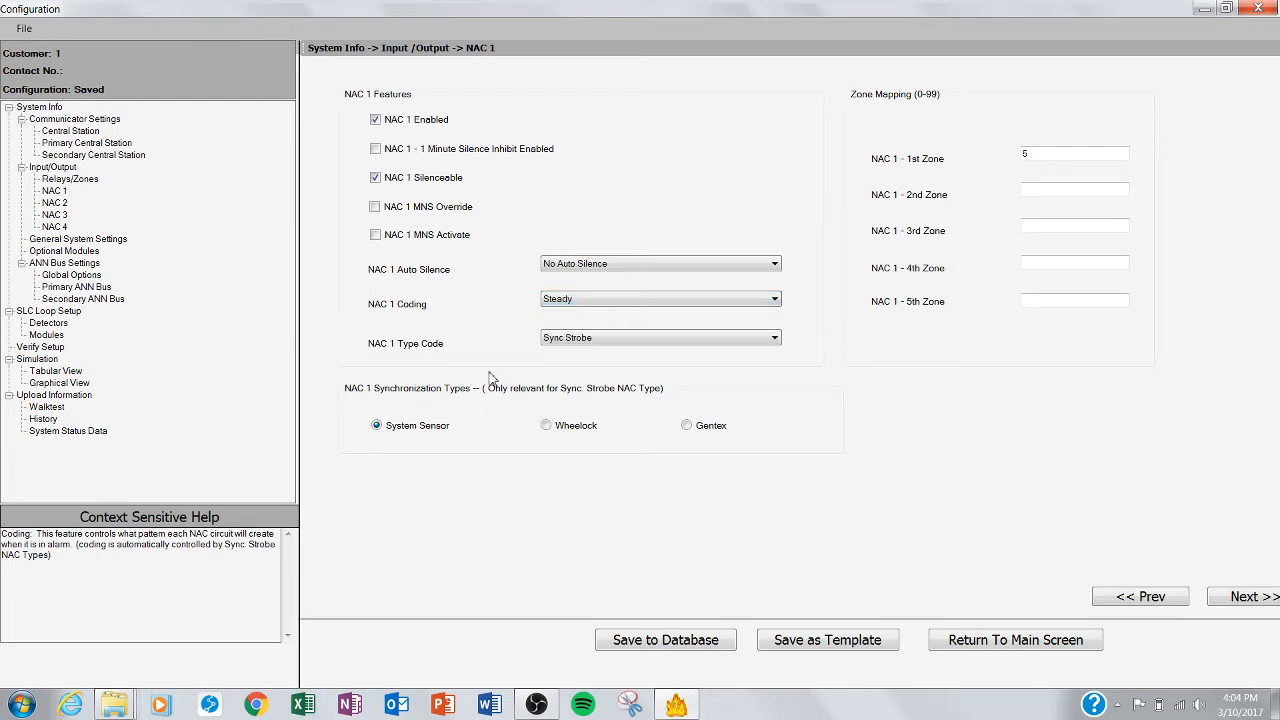
pyautogui.click(585, 340)
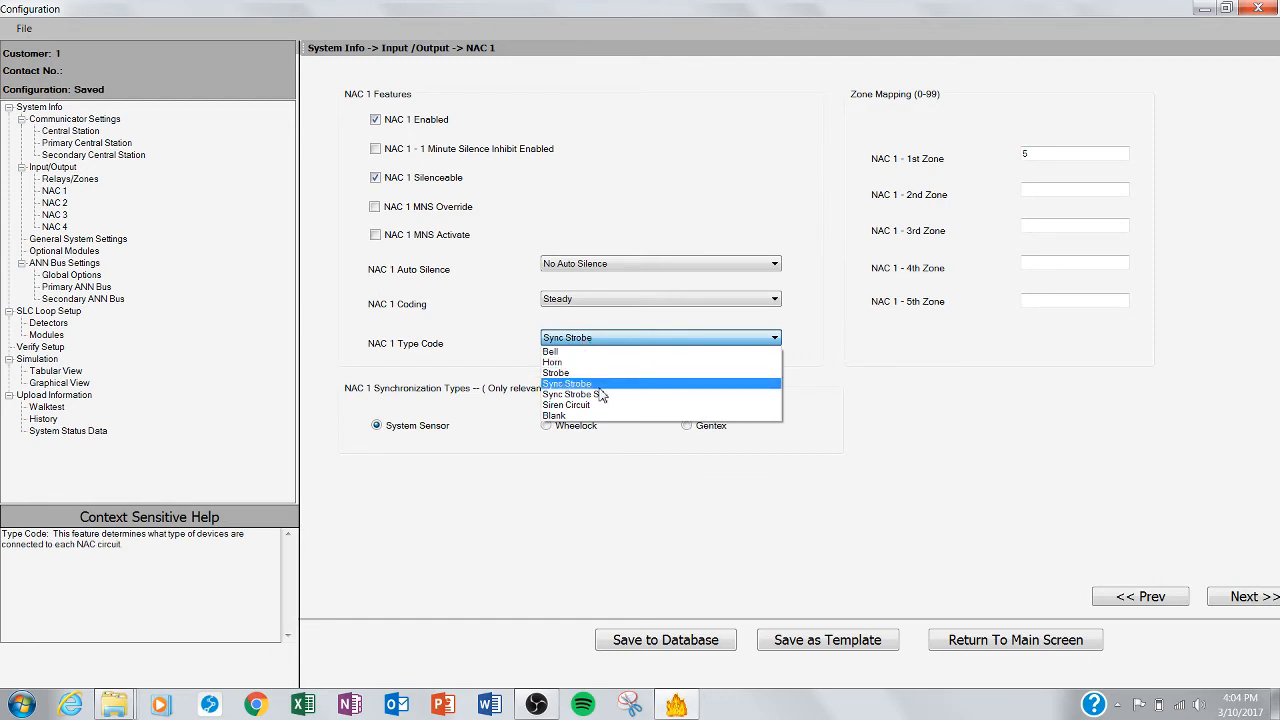
pyautogui.click(384, 498)
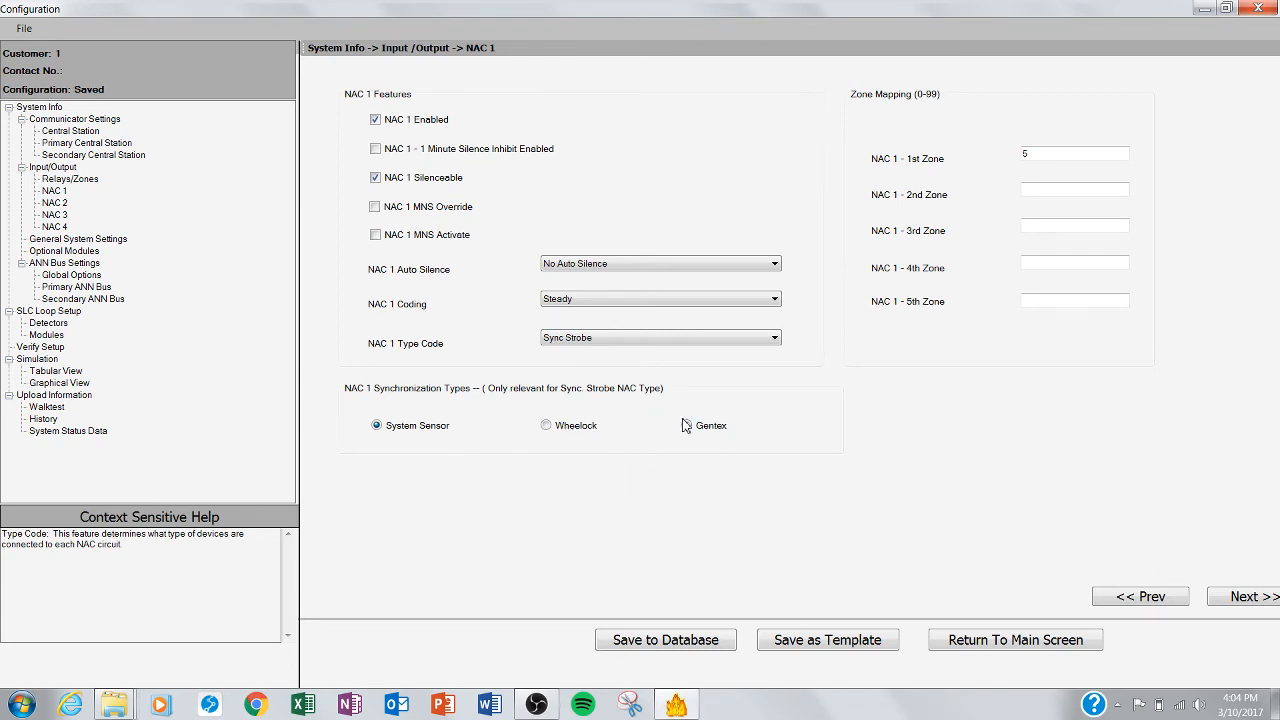
# - View the settings pages of NAC 2, NAC 3 and NAC 4
pyautogui.click(55, 203)
pyautogui.click(55, 215)
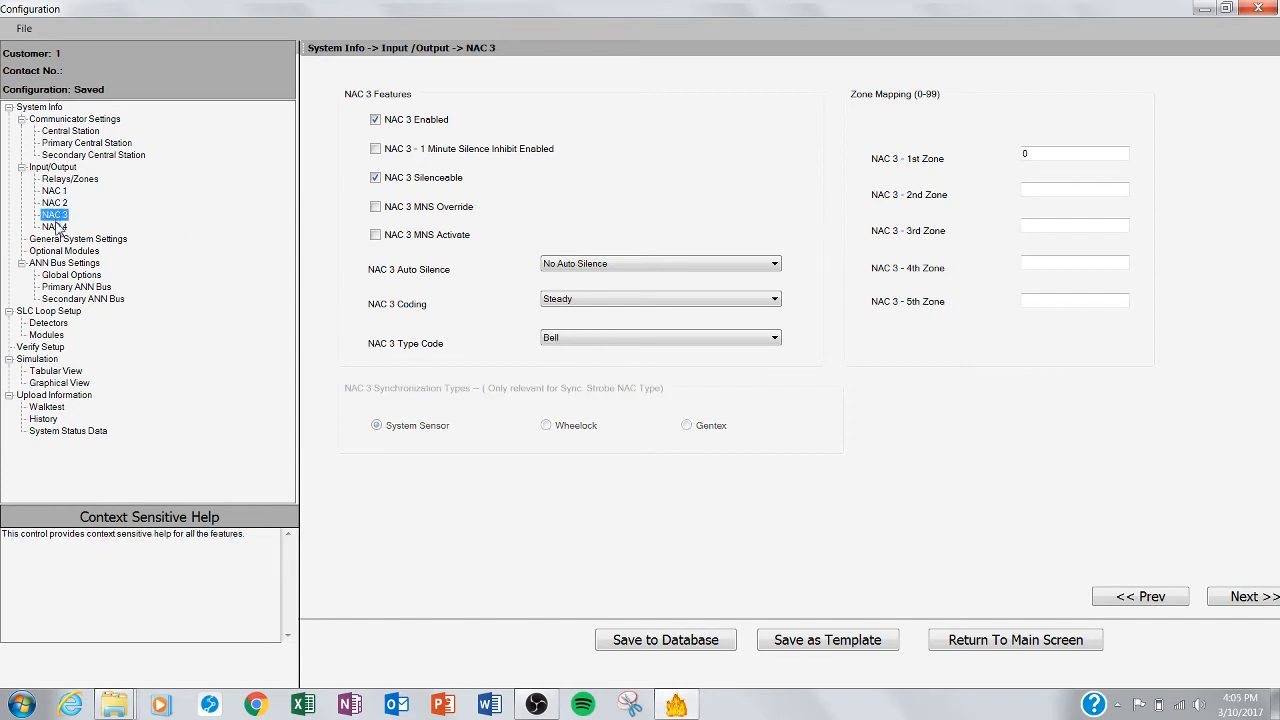
pyautogui.click(55, 227)
# - In the General System Settings, set the Waterflow Retard timer to 30 seconds and return it to 0
pyautogui.click(78, 240)
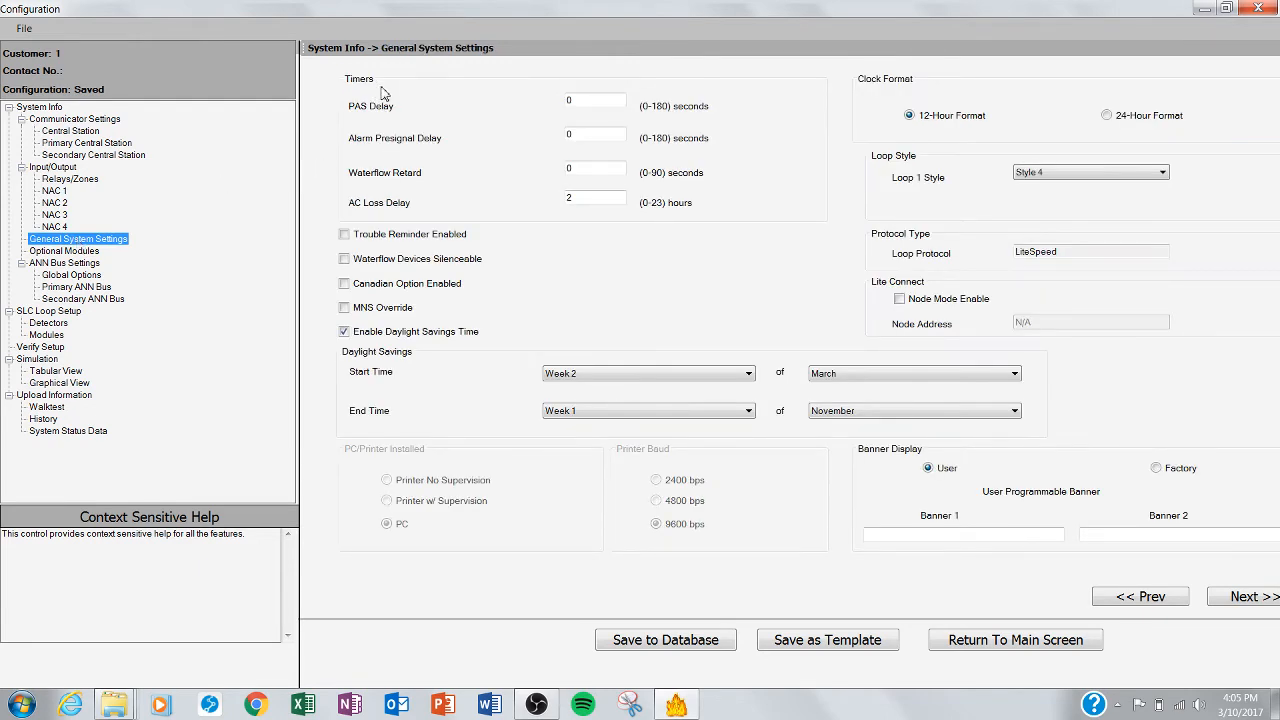
pyautogui.click(603, 170)
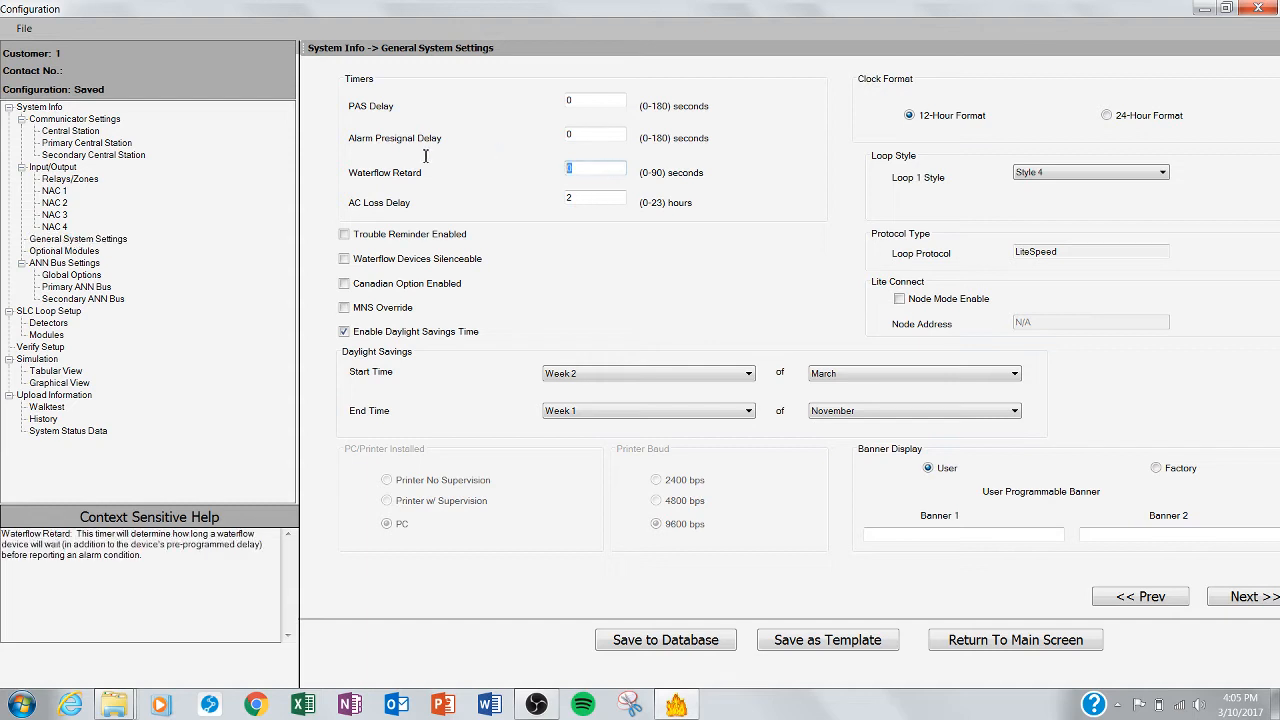
pyautogui.write('30')
pyautogui.press('BackSpace')
pyautogui.press('BackSpace')
pyautogui.write('0')
# - Switch Trouble Reminder Enabled, Waterflow Devices Silenceable and Canadian Option Enabled on and back off in turn
pyautogui.click(346, 236)
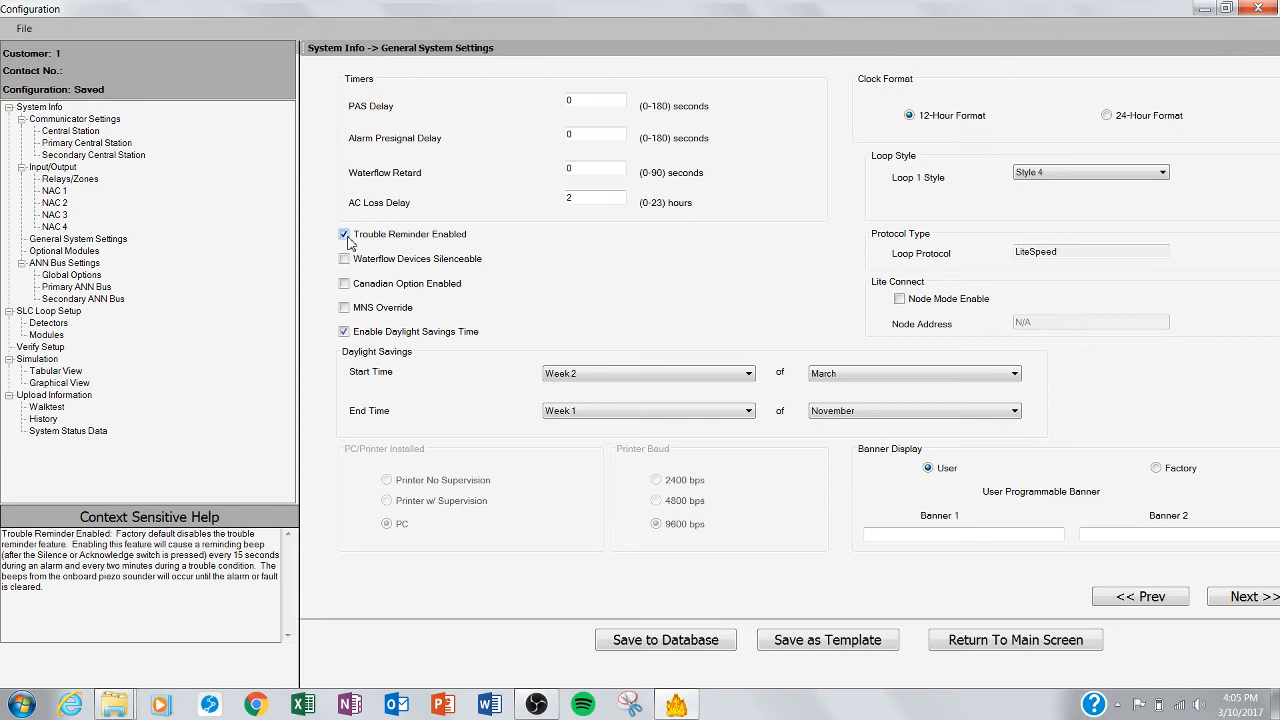
pyautogui.click(346, 238)
pyautogui.click(344, 259)
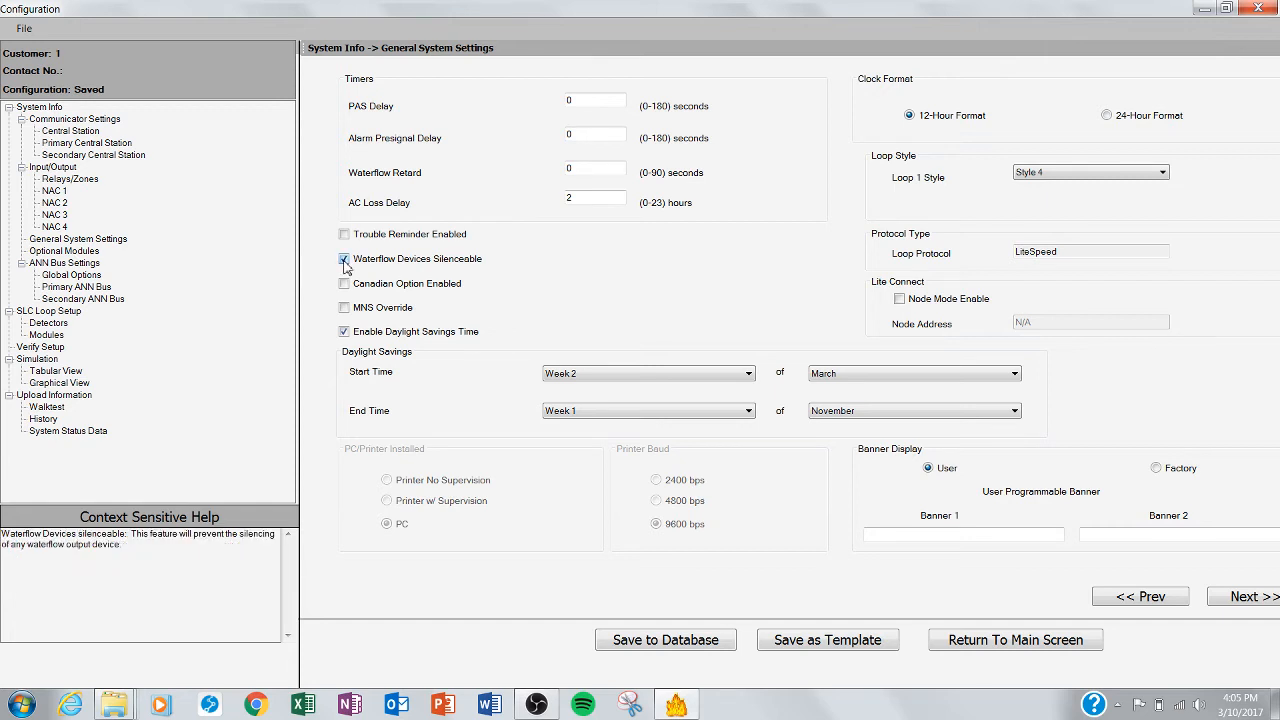
pyautogui.click(344, 262)
pyautogui.click(345, 285)
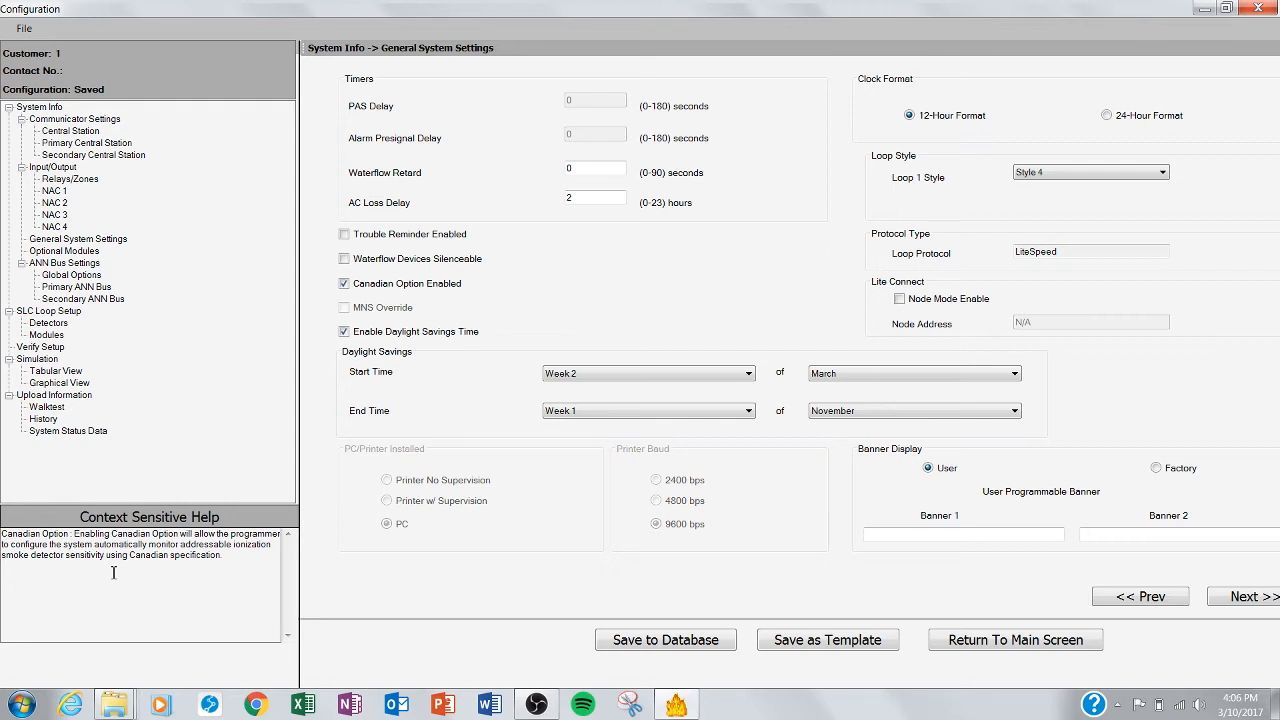
pyautogui.click(344, 285)
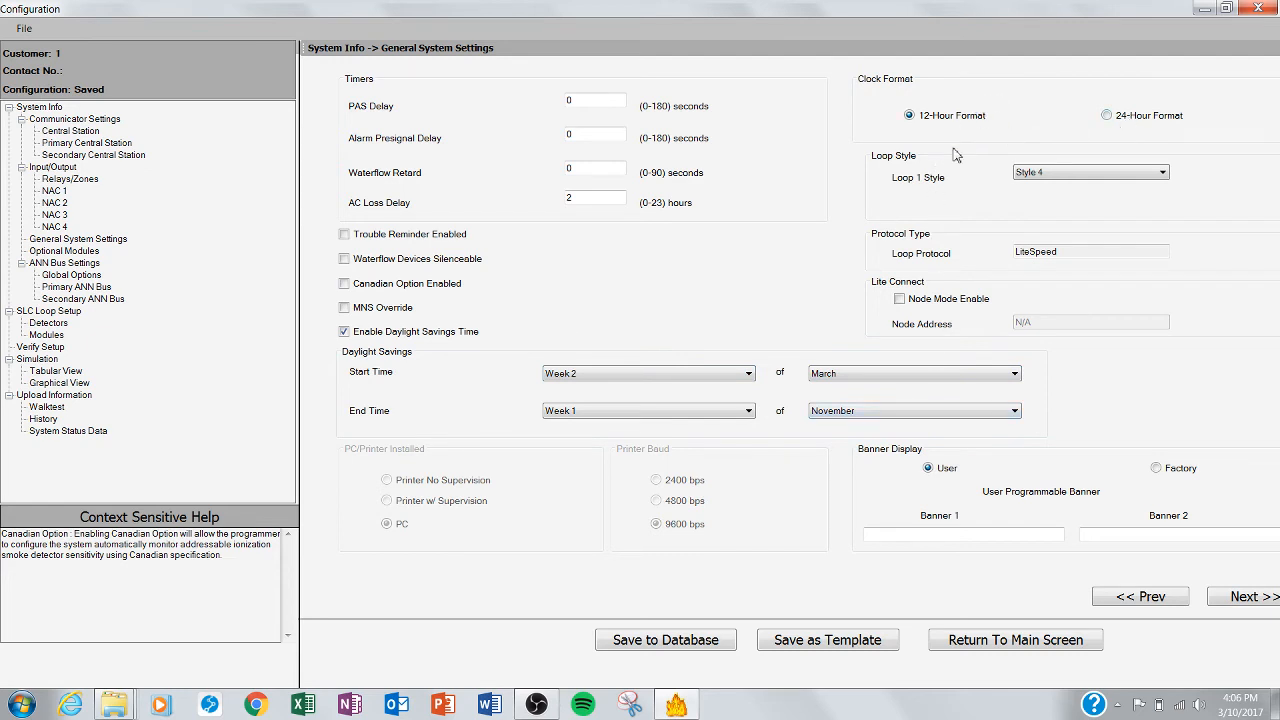
# - Check the Loop 1 Style choices and enter "Nello" as the user-programmable Banner 1 text
pyautogui.click(1040, 173)
pyautogui.click(1040, 173)
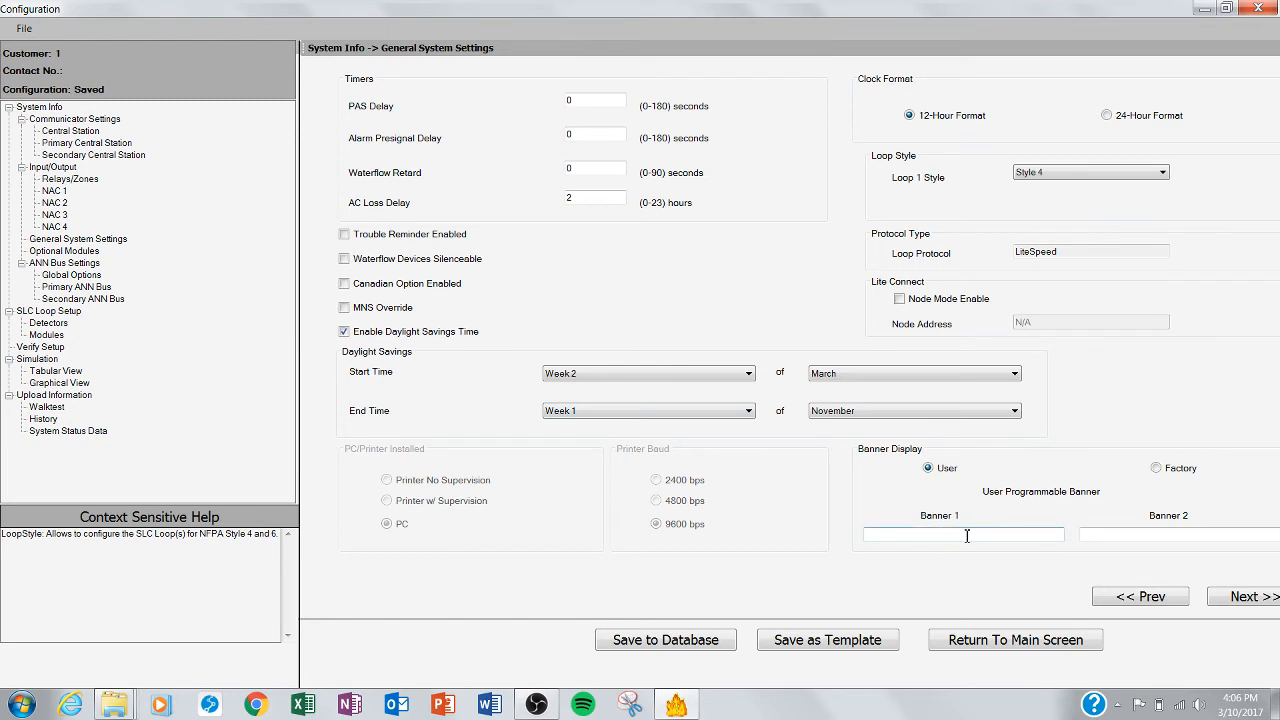
pyautogui.click(1010, 535)
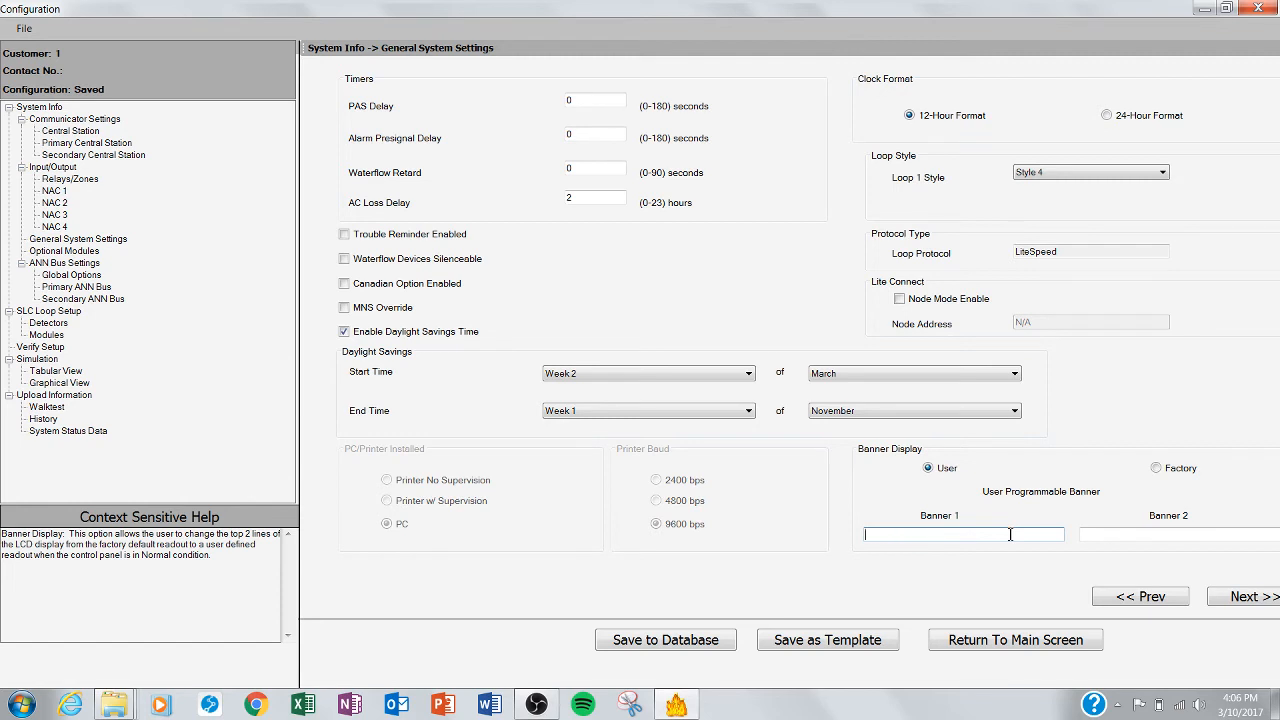
pyautogui.write('N')
pyautogui.write('ello')
# - View the Optional Modules page and enable the Primary ANN Bus in the ANN bus Global Options
pyautogui.click(90, 253)
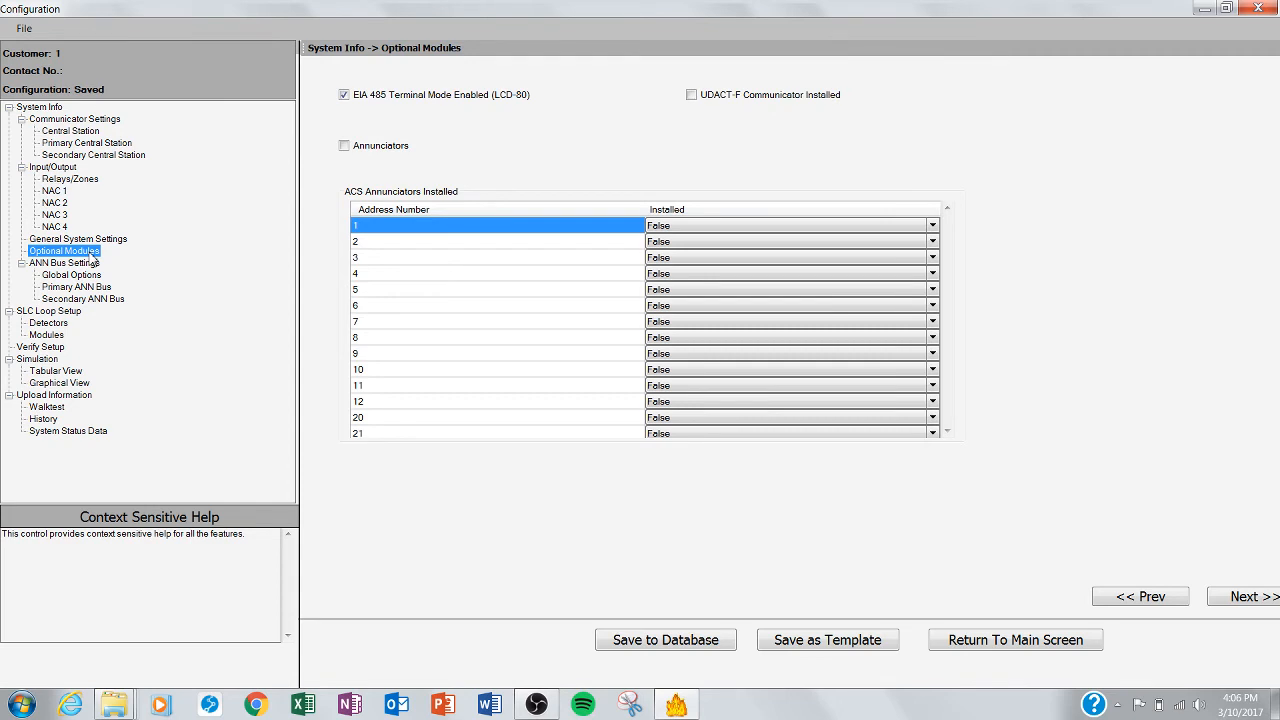
pyautogui.click(75, 263)
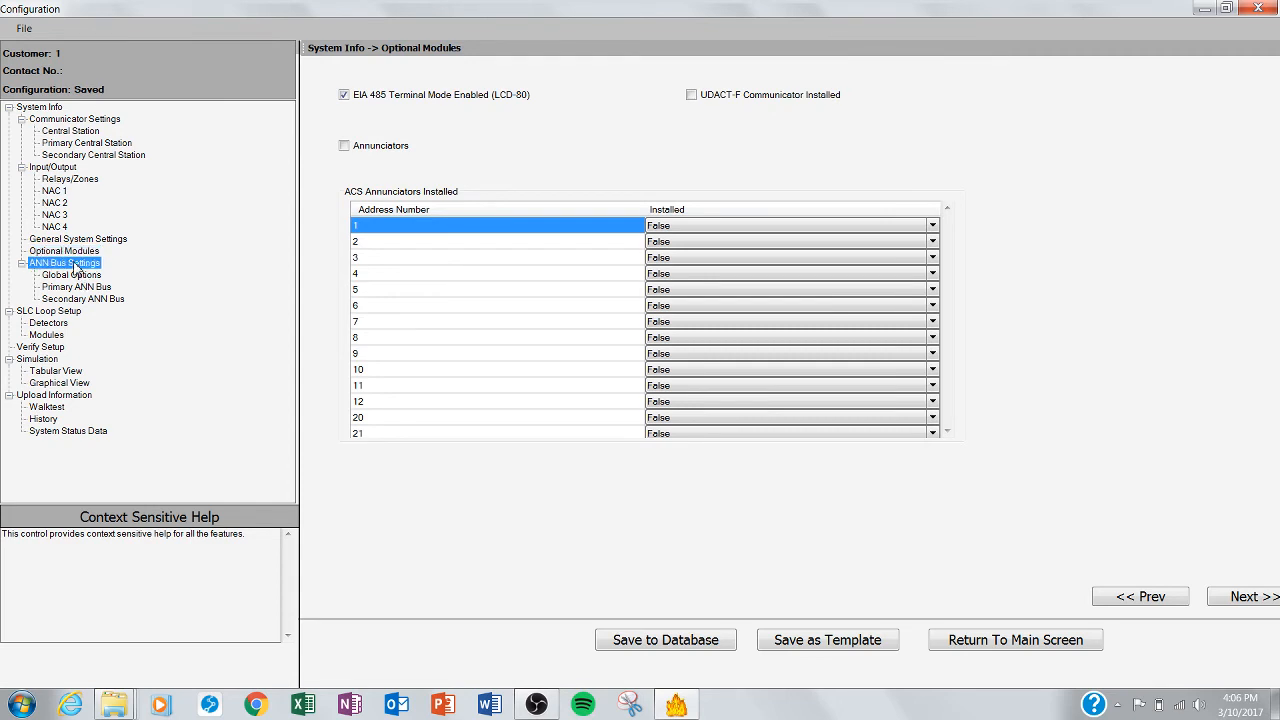
pyautogui.click(78, 276)
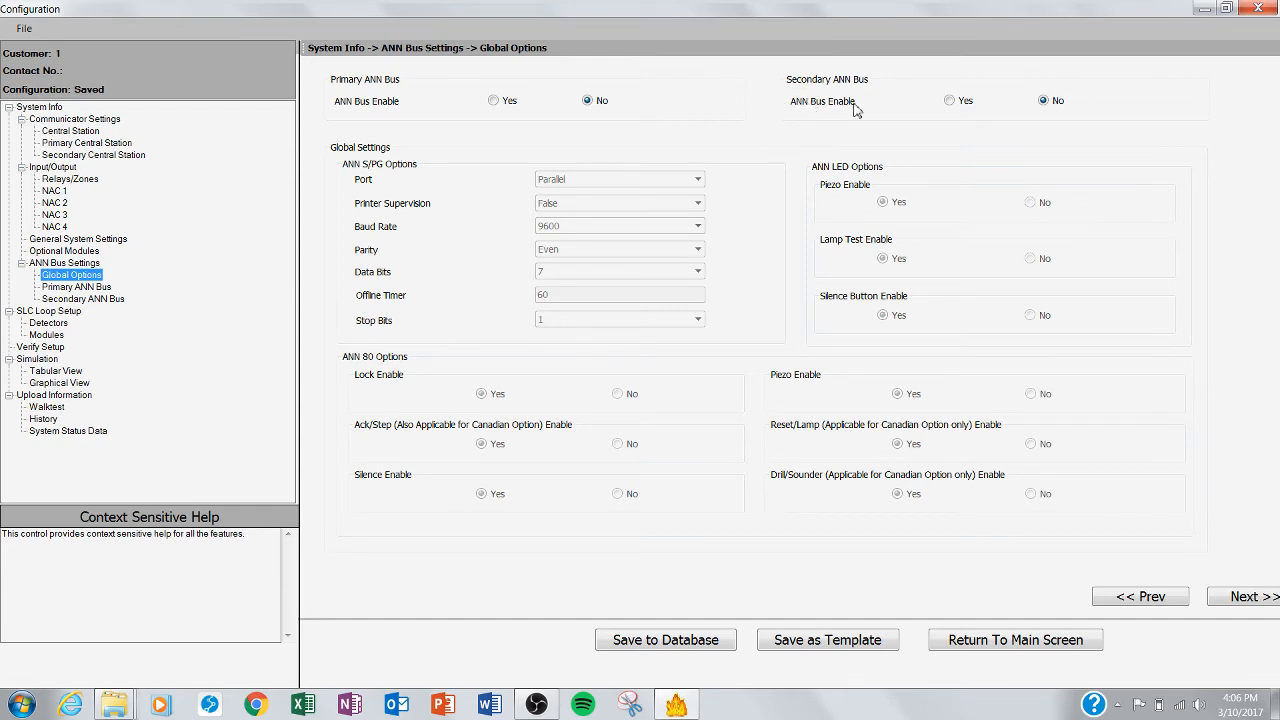
pyautogui.click(492, 104)
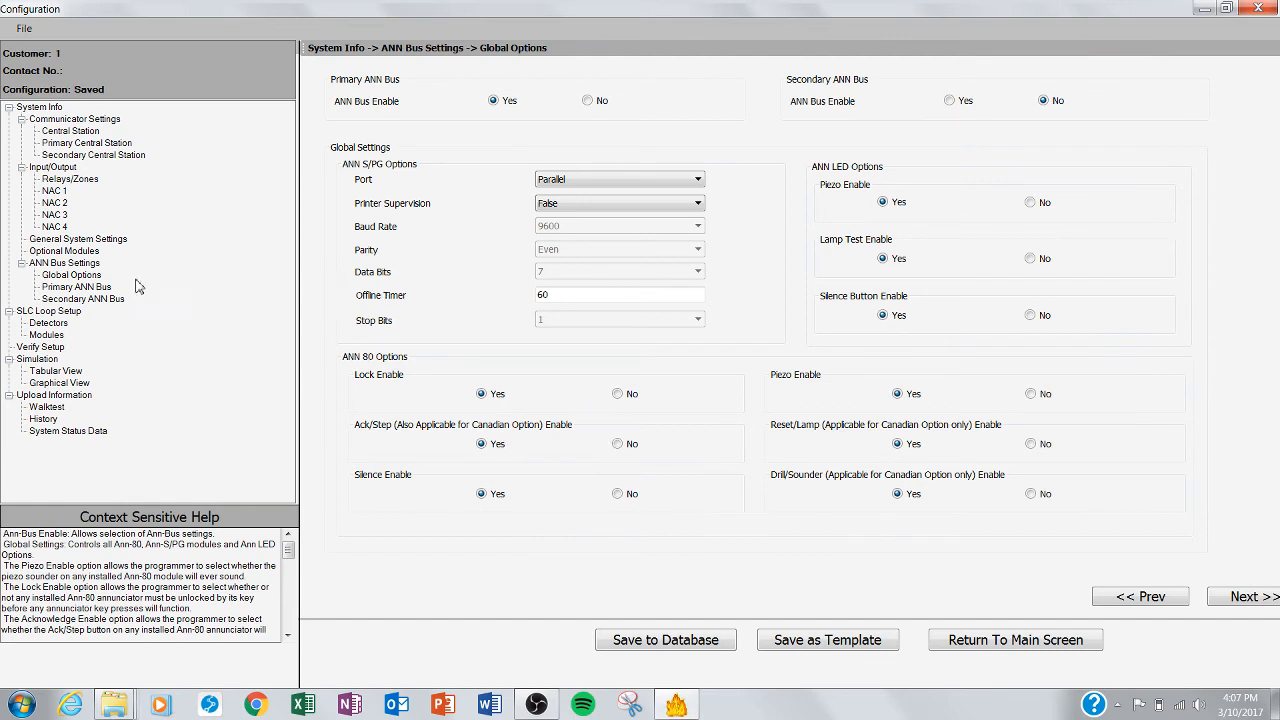
# - View the Primary and Secondary ANN Bus address tables and the SLC loop's detector and module lists
pyautogui.click(96, 288)
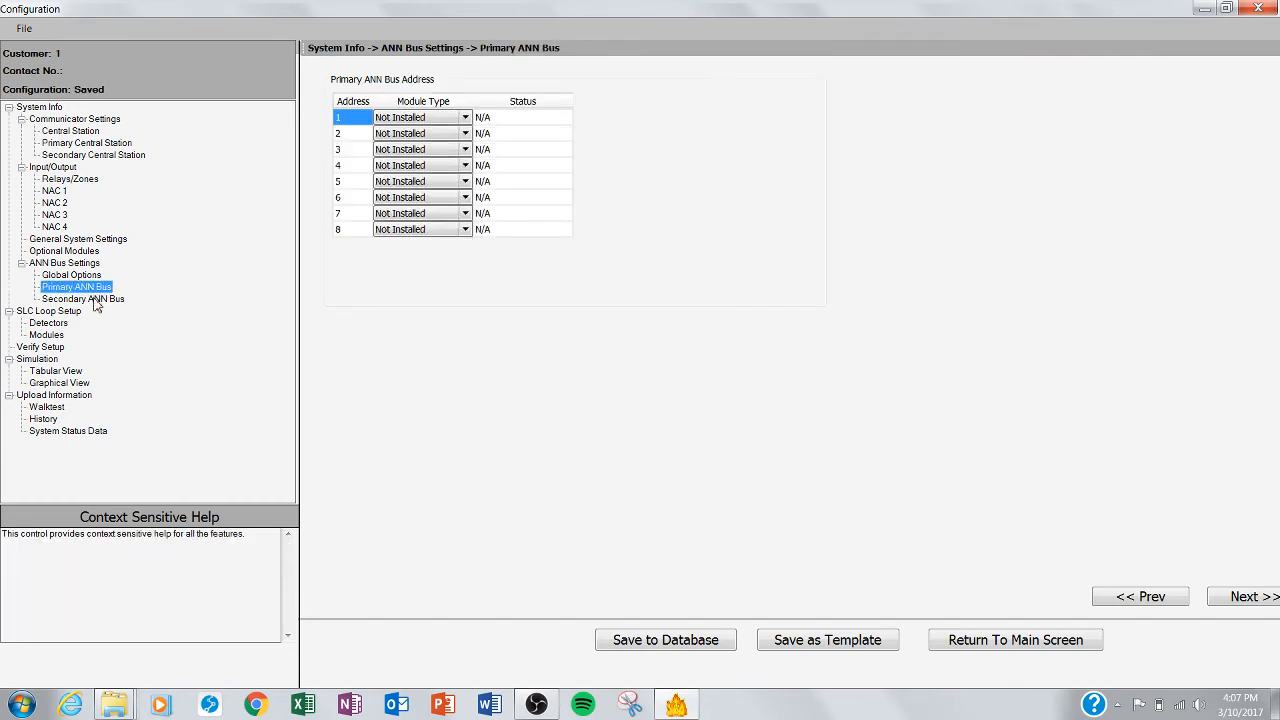
pyautogui.click(94, 300)
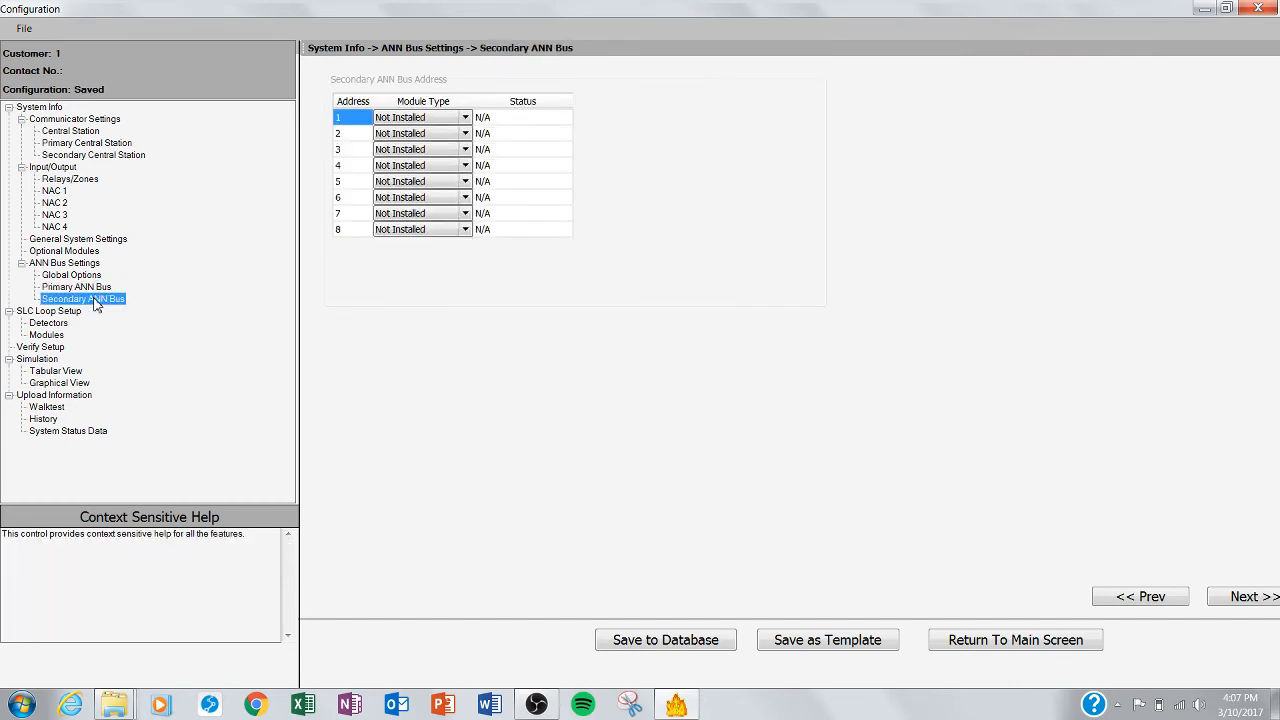
pyautogui.click(56, 312)
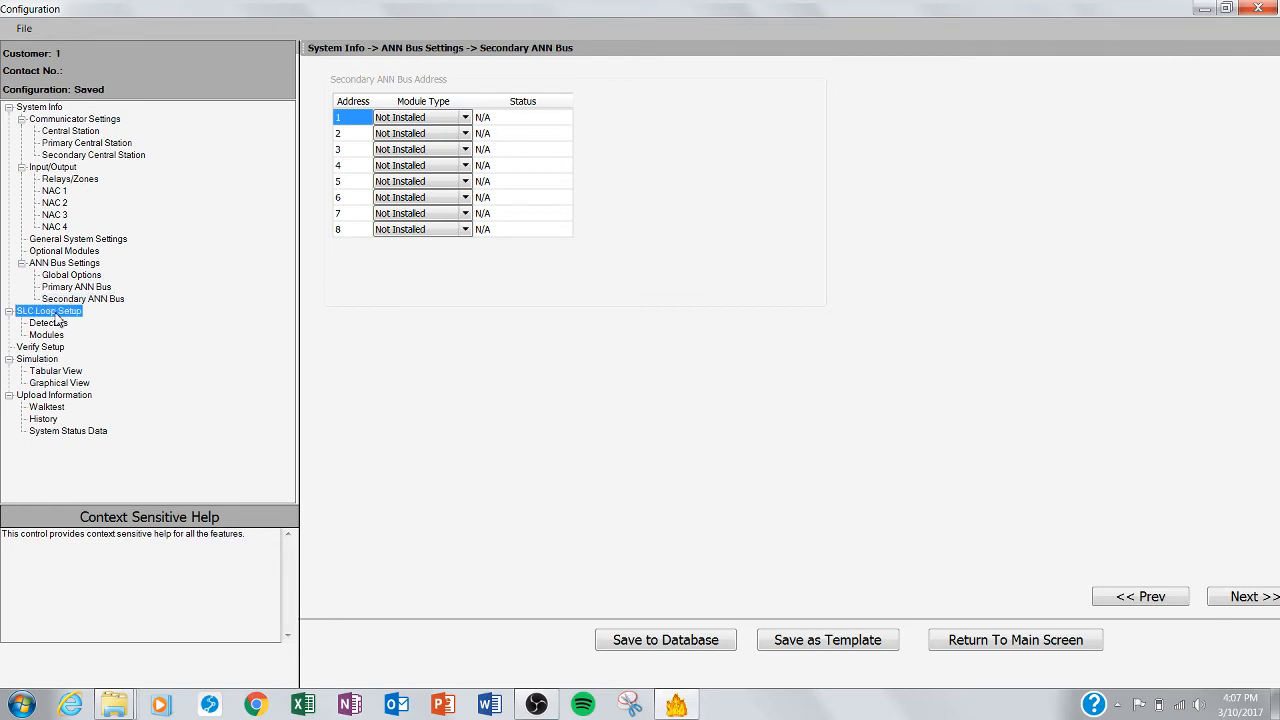
pyautogui.click(55, 325)
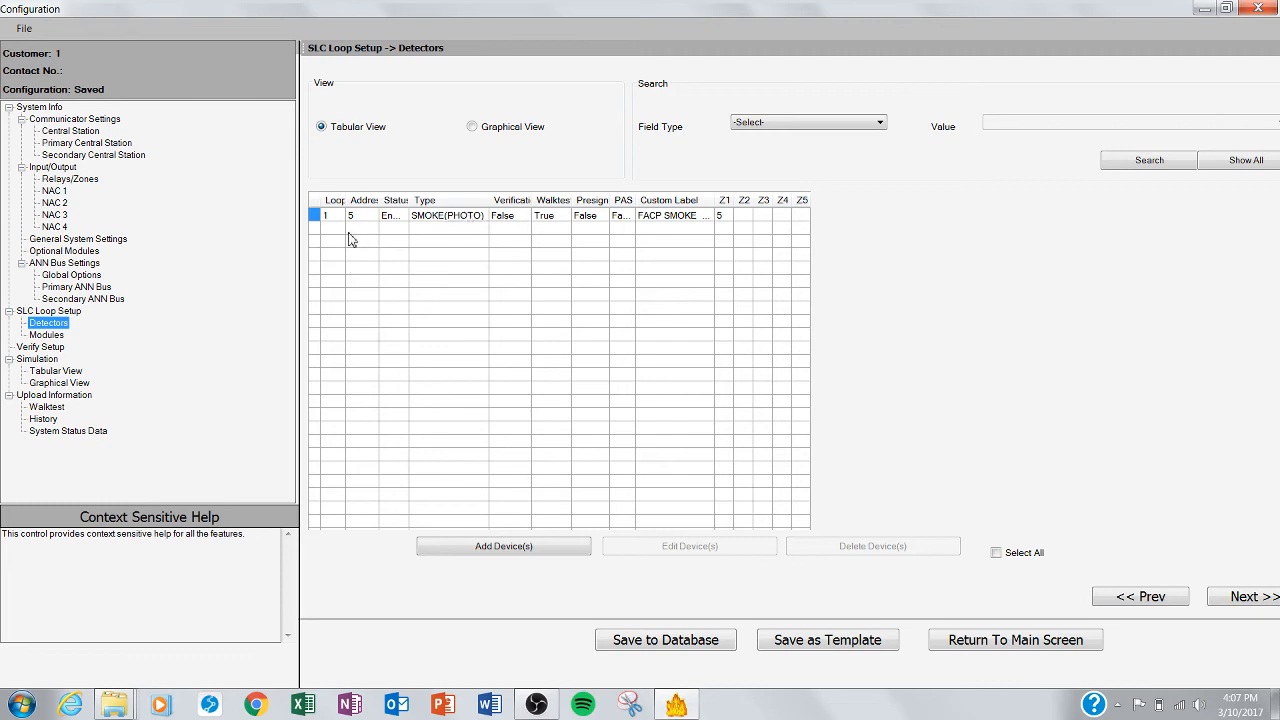
pyautogui.click(48, 335)
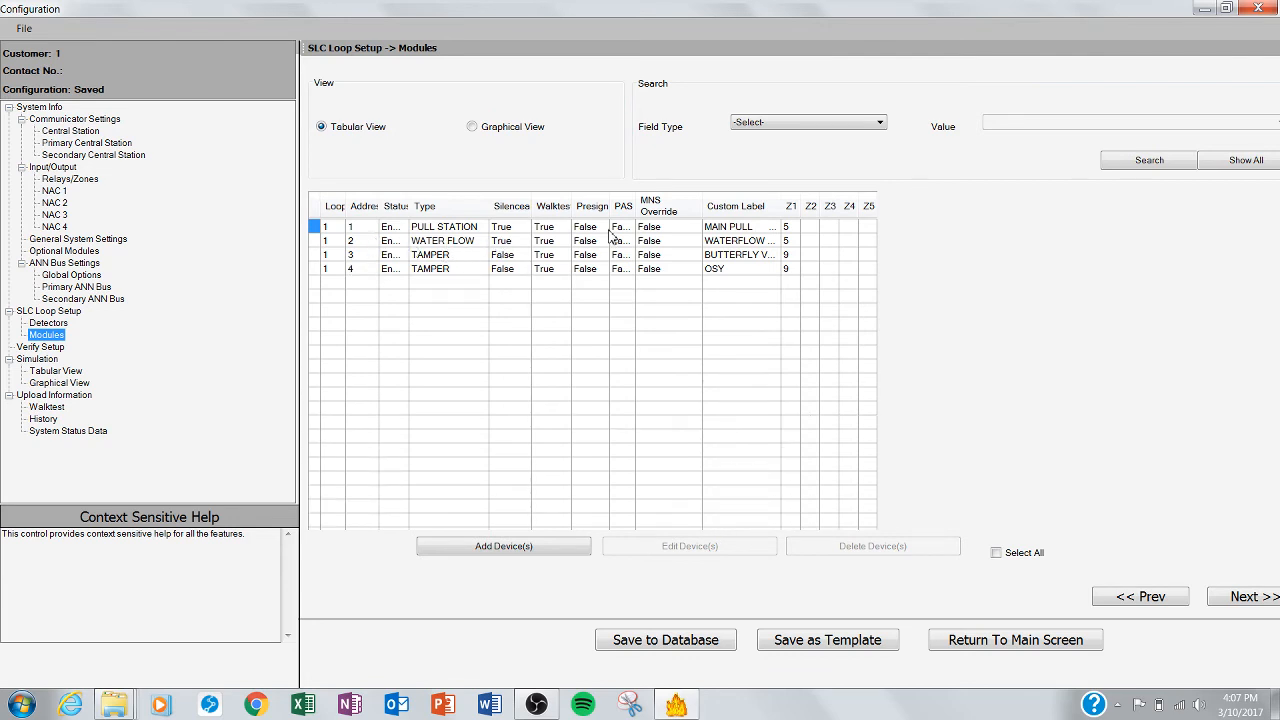
# - View the Verify Setup page and the Tabular View of the simulation
pyautogui.click(49, 348)
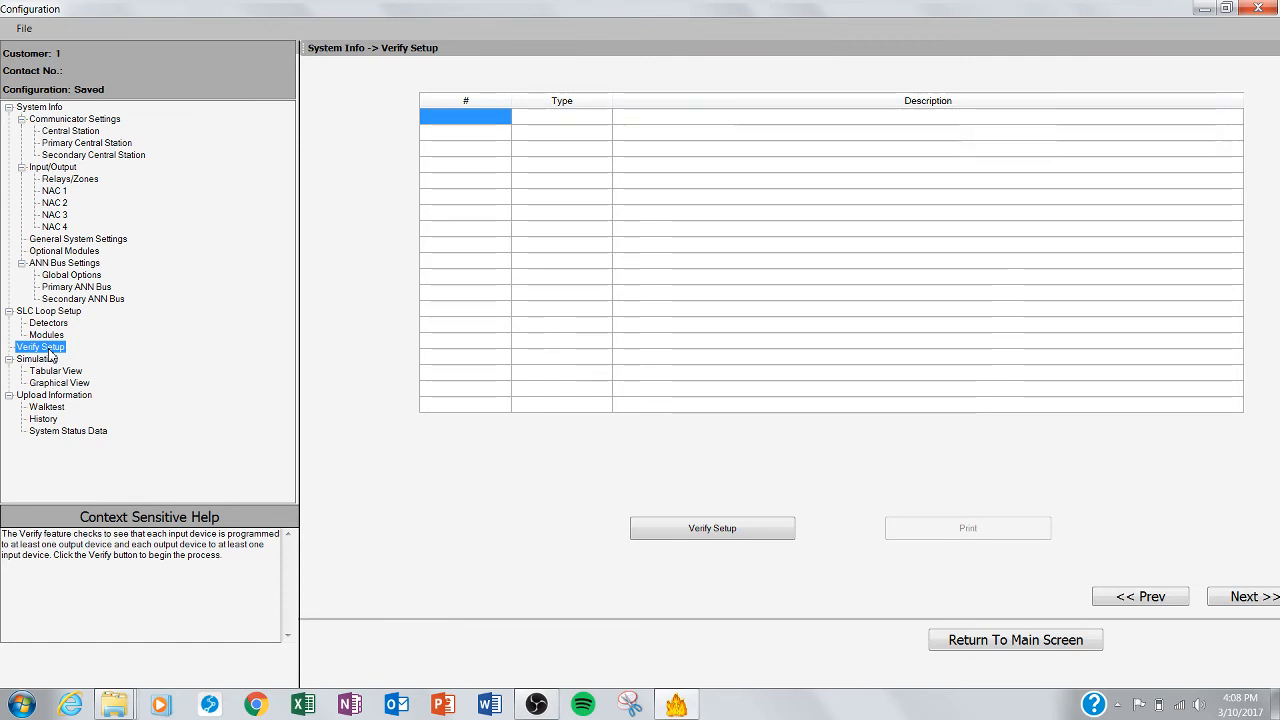
pyautogui.click(53, 362)
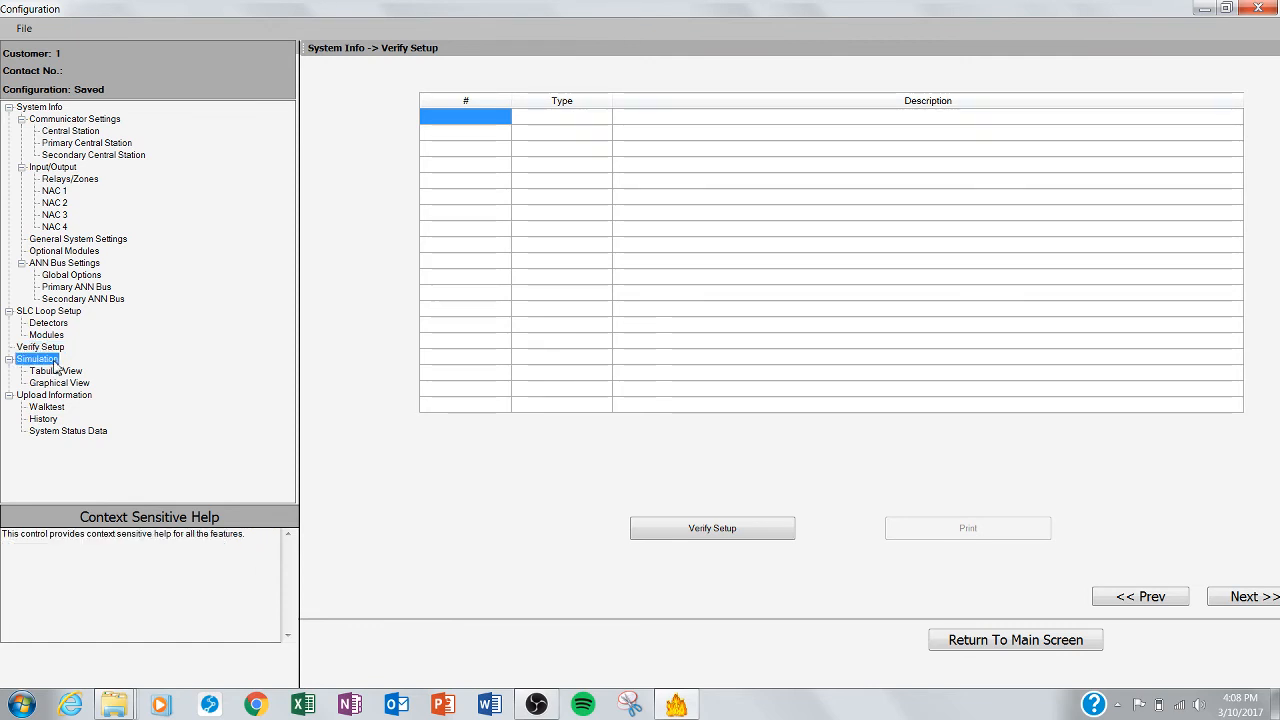
pyautogui.click(61, 374)
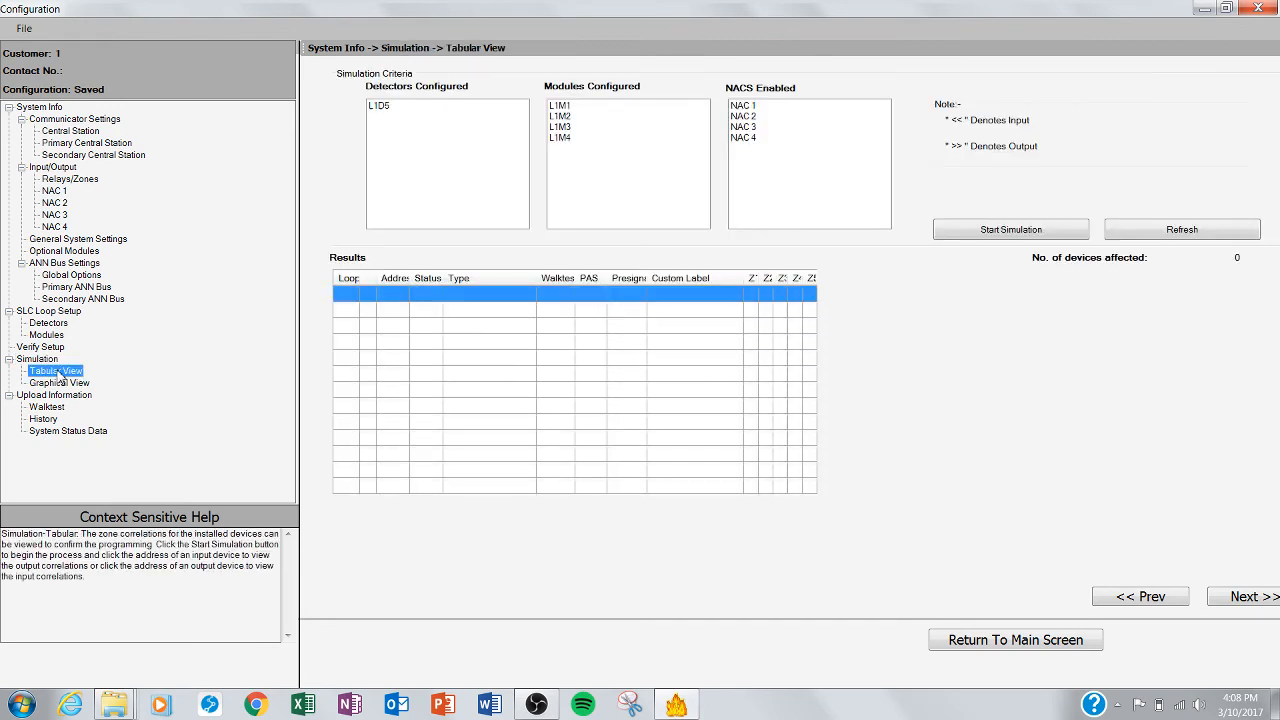
# - Run the graphical Device-to-Device I/O Simulation on Loop 1, check Detector 5 and Modules 1 to 4 for mapped NACs, and stop it
pyautogui.click(62, 383)
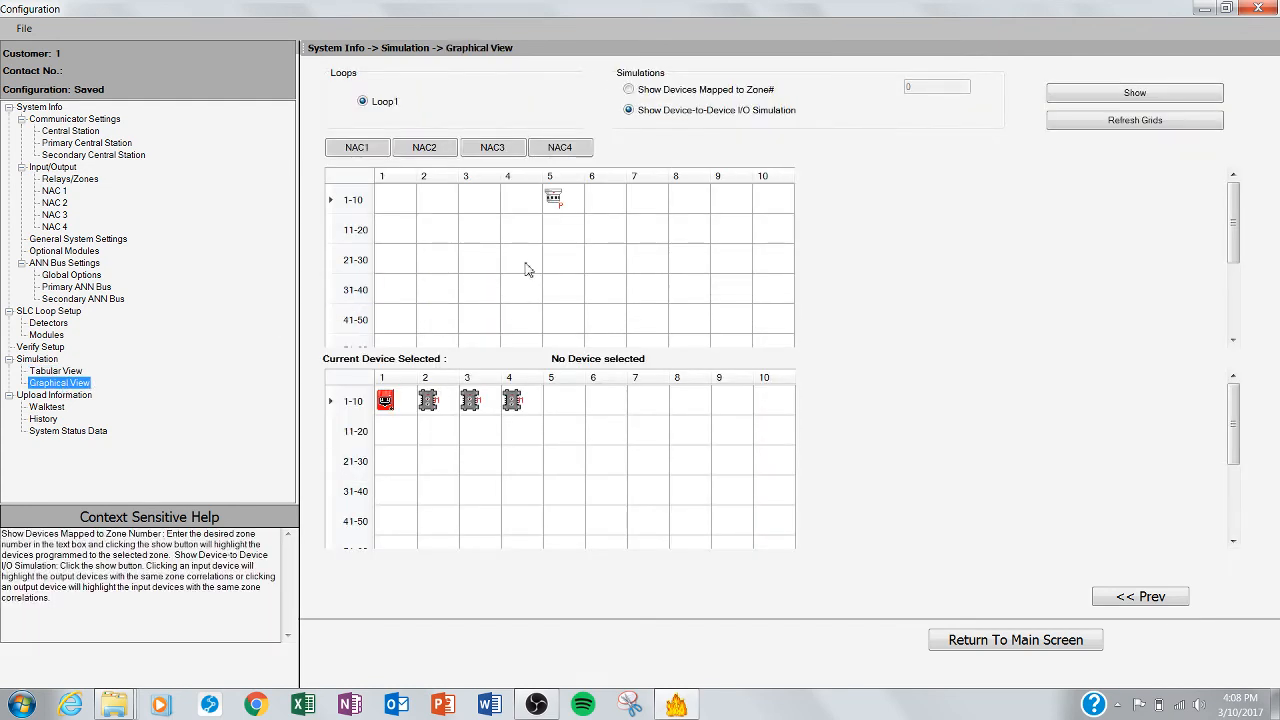
pyautogui.click(1052, 96)
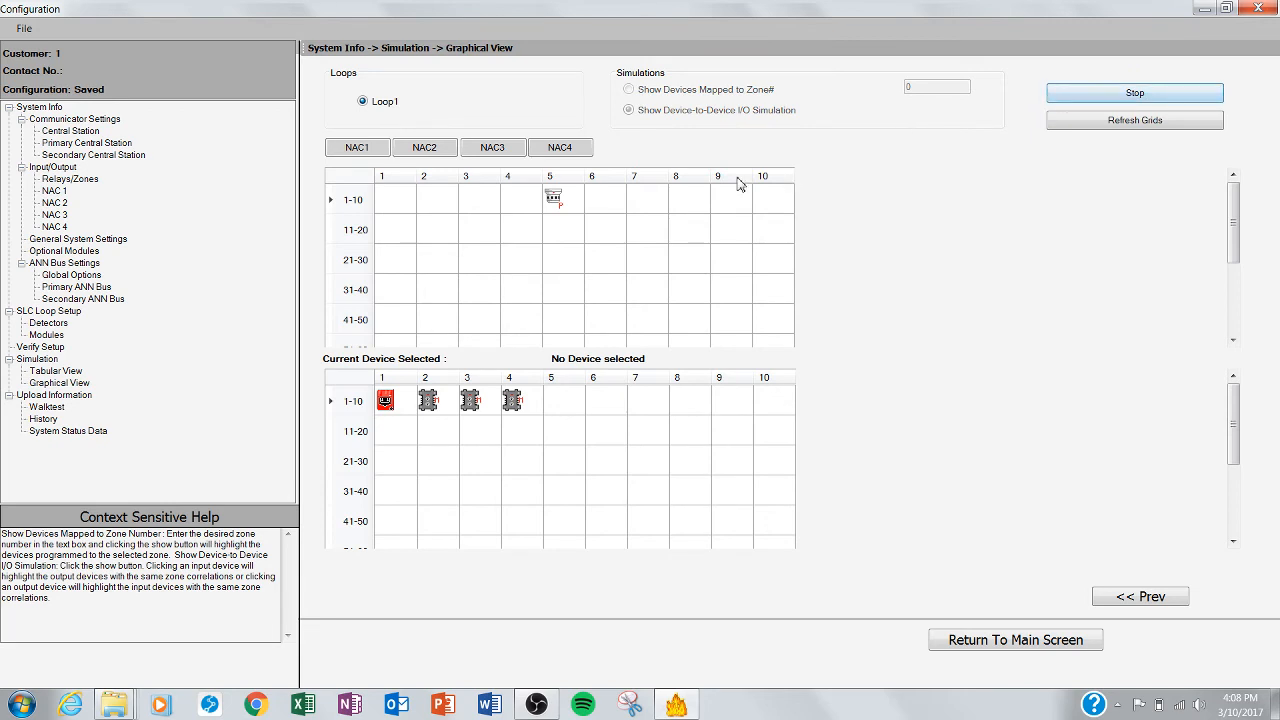
pyautogui.click(566, 200)
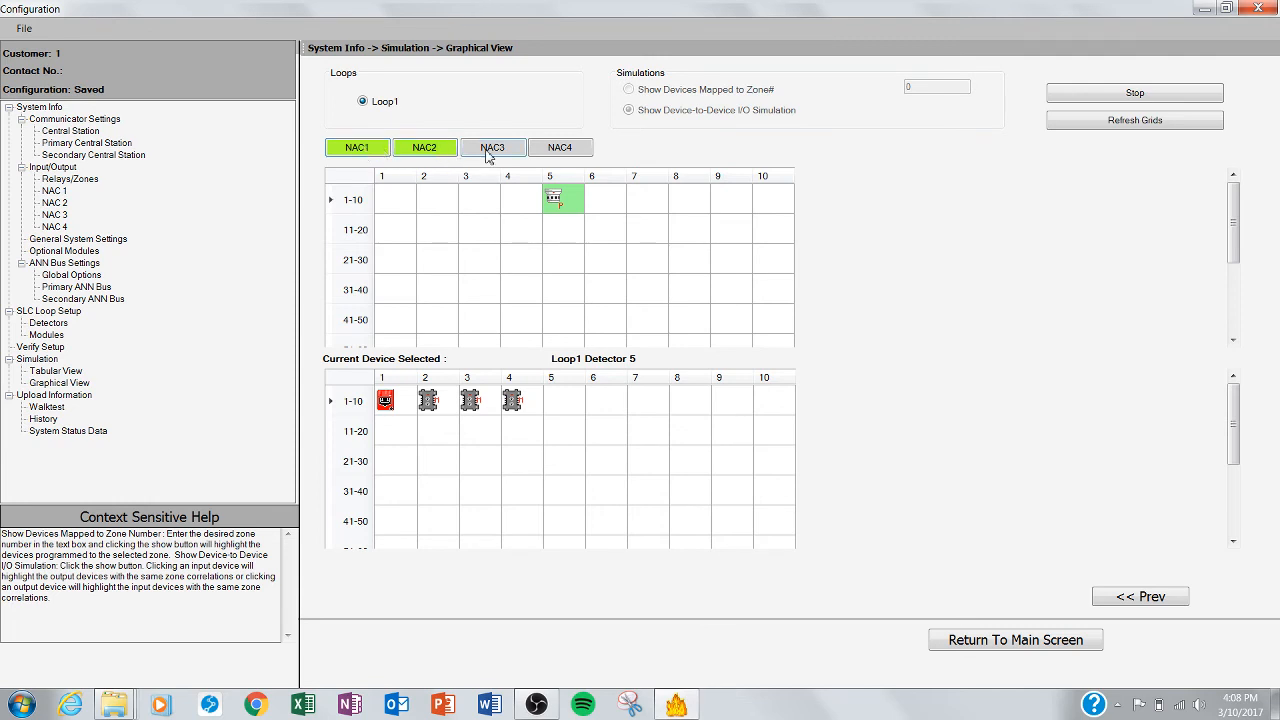
pyautogui.click(390, 410)
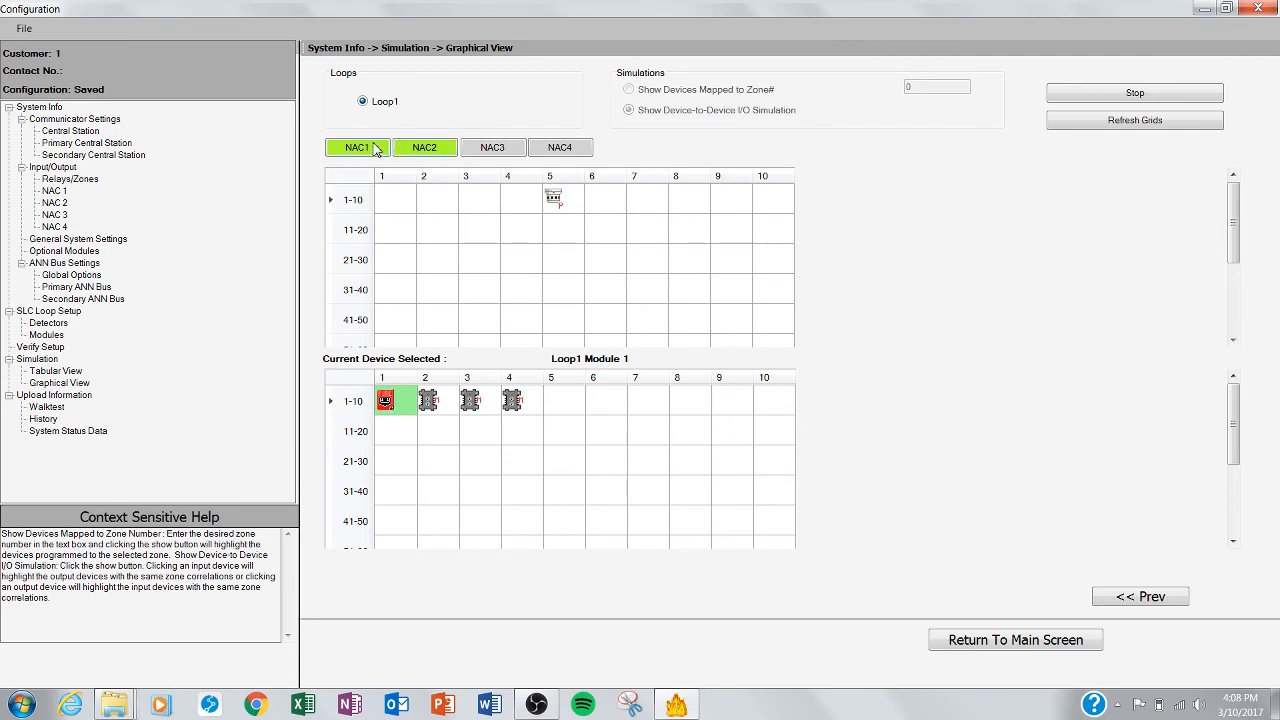
pyautogui.click(438, 397)
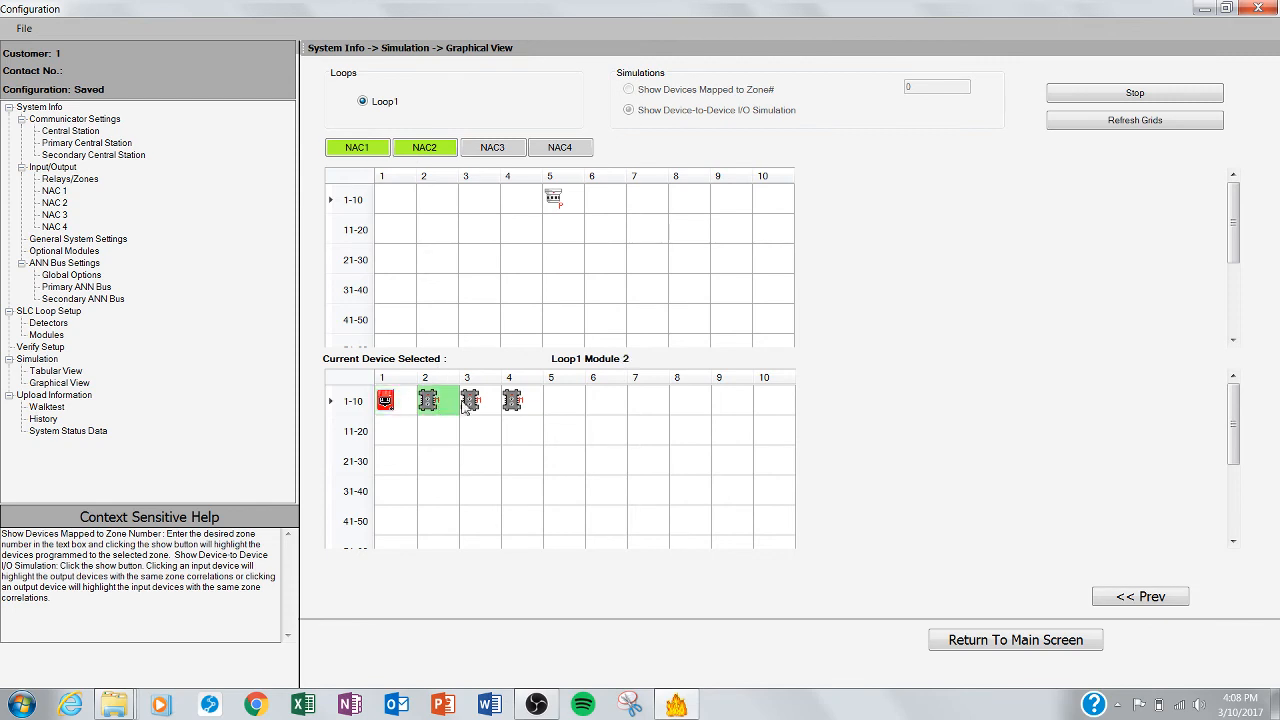
pyautogui.click(477, 408)
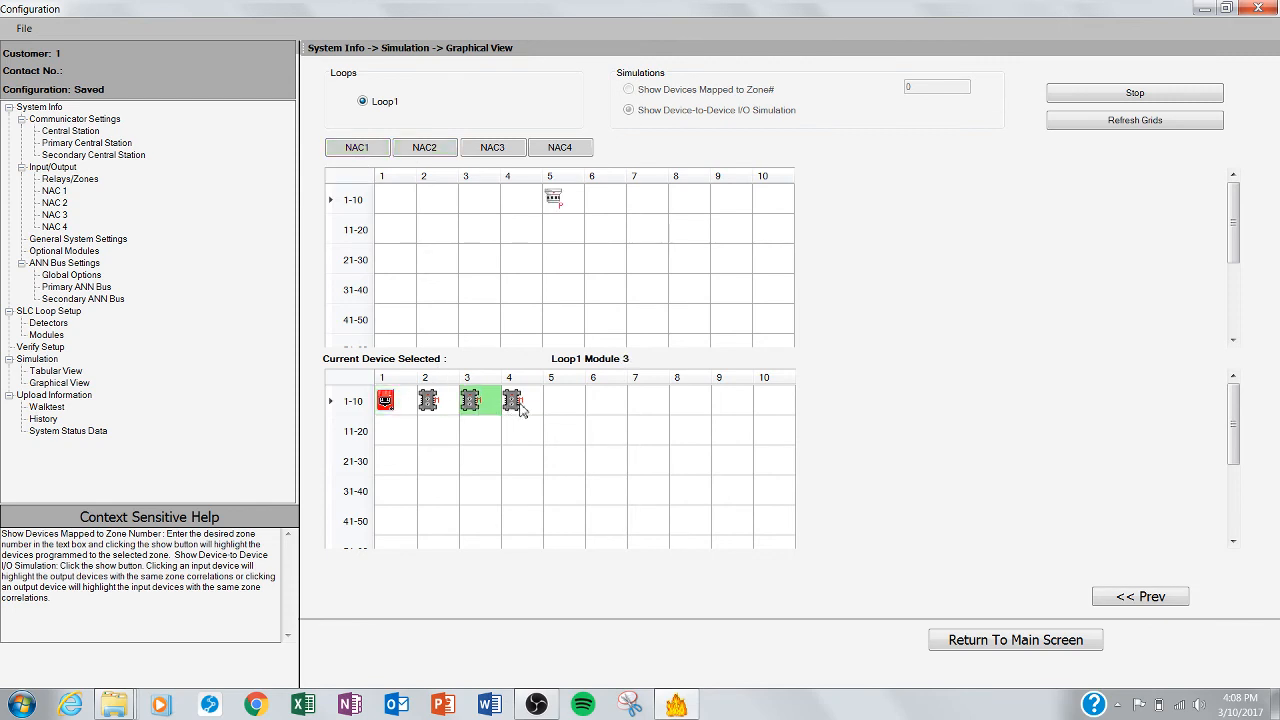
pyautogui.click(513, 410)
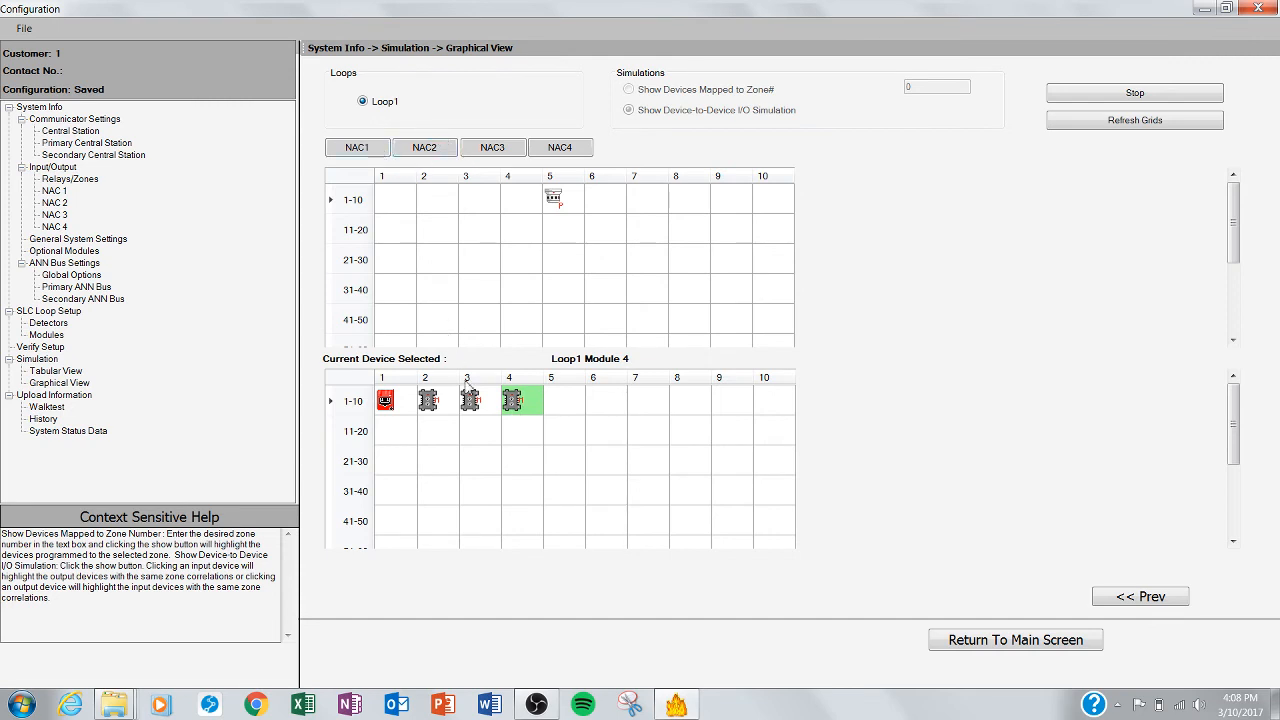
pyautogui.click(473, 405)
pyautogui.click(516, 404)
pyautogui.click(1065, 102)
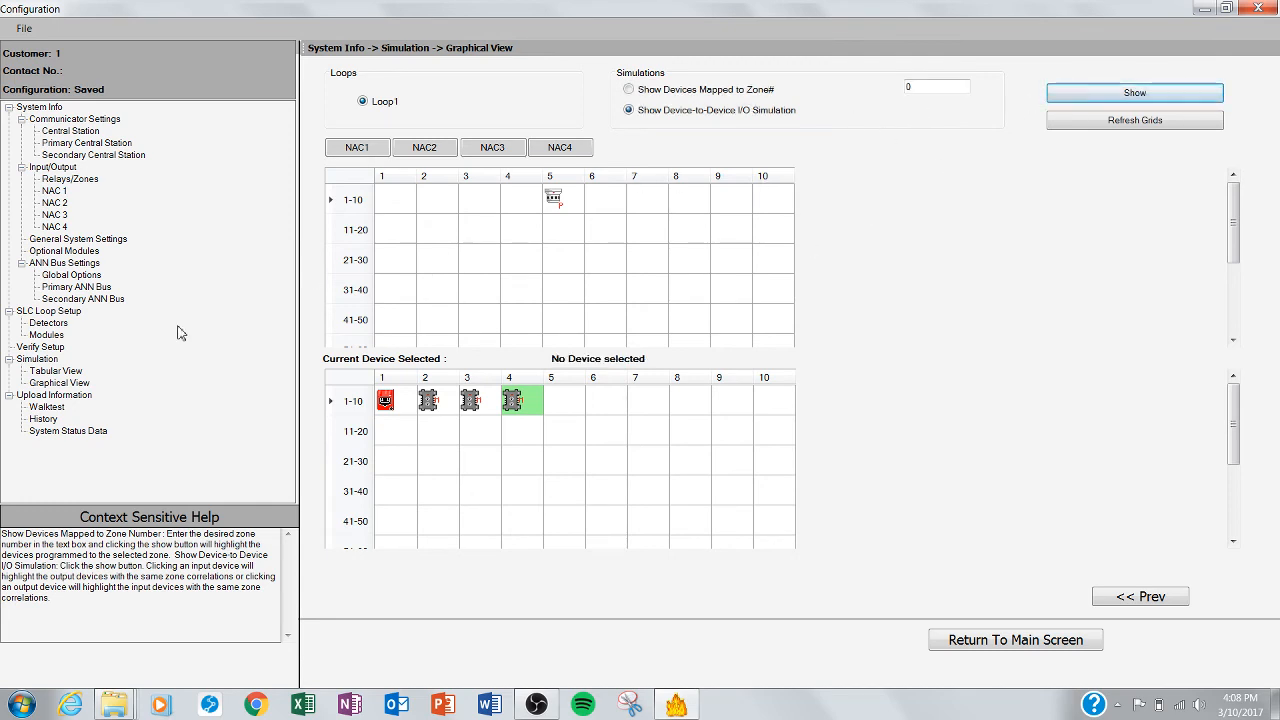
# - Try to view the Walktest and System Status Data pages under Upload Information
pyautogui.click(49, 396)
pyautogui.click(50, 408)
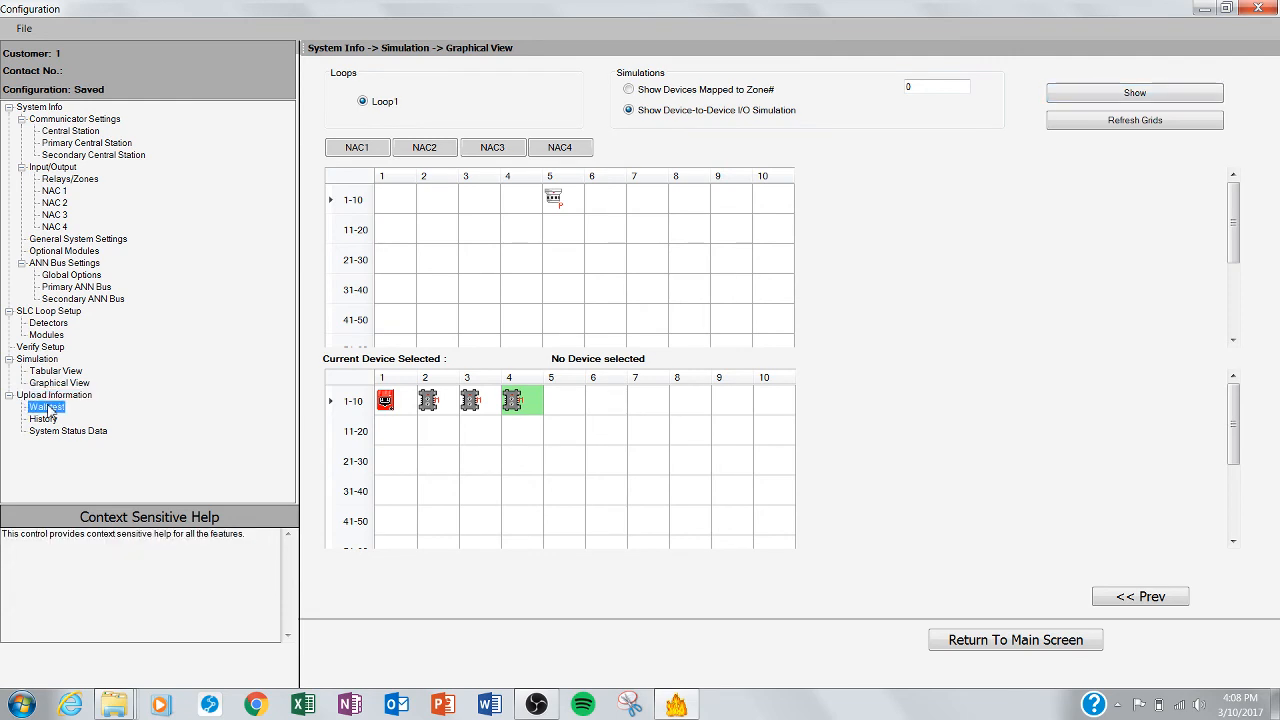
pyautogui.click(57, 431)
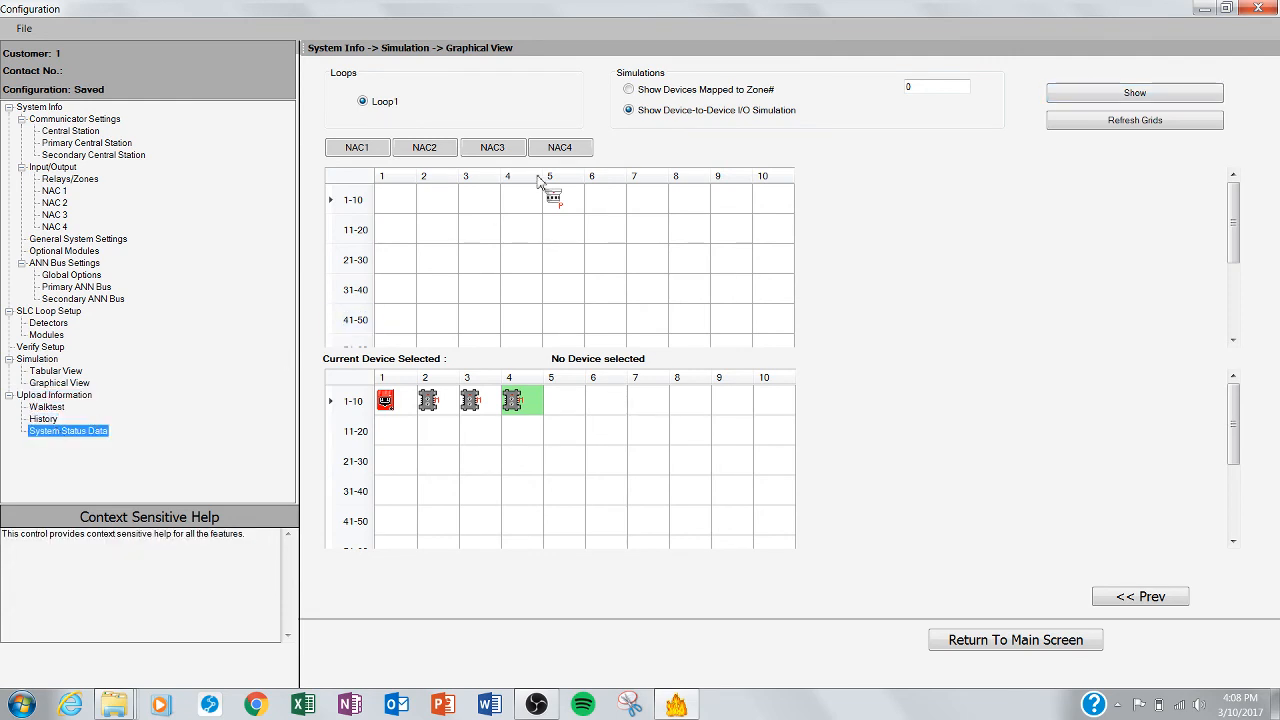
# - Close the configuration without saving it to the database, select History as the panel upload type, and open the customer's uploaded files
pyautogui.click(1258, 8)
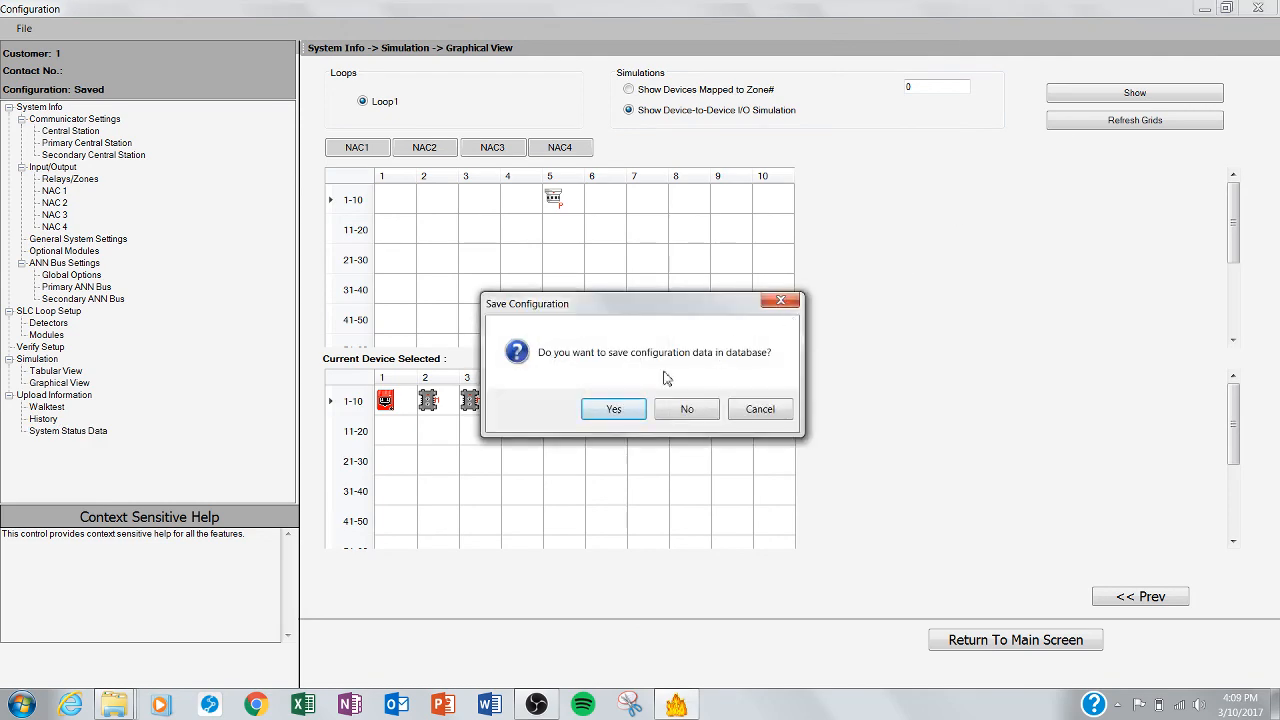
pyautogui.click(686, 412)
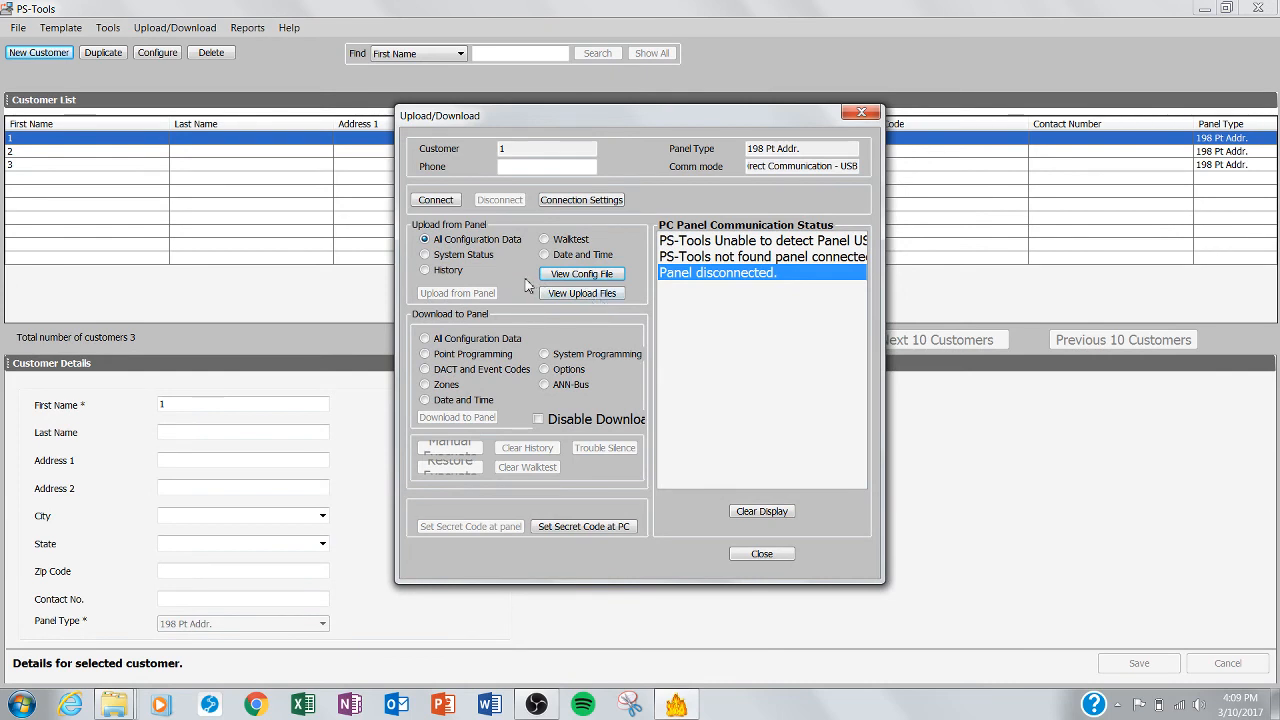
pyautogui.click(426, 271)
pyautogui.click(596, 299)
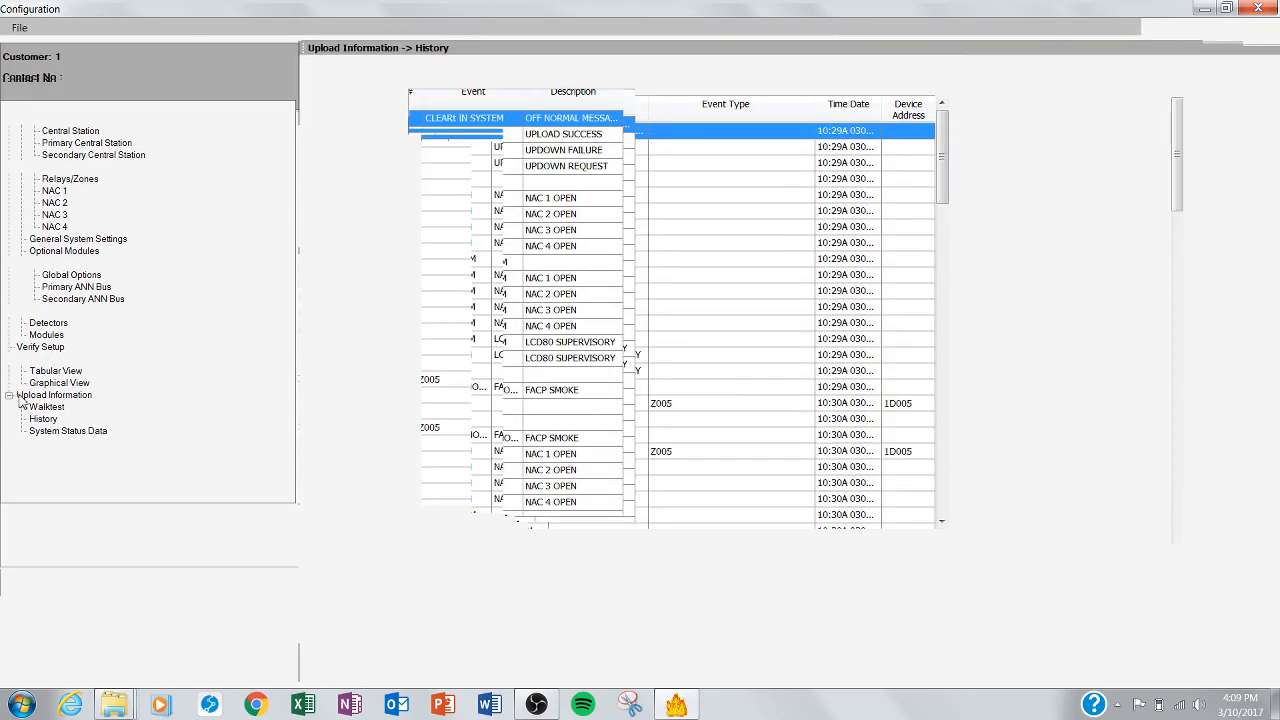
# - Review the uploaded System Status Data, check for Walktest data, and read the event History through to its last record
pyautogui.click(55, 432)
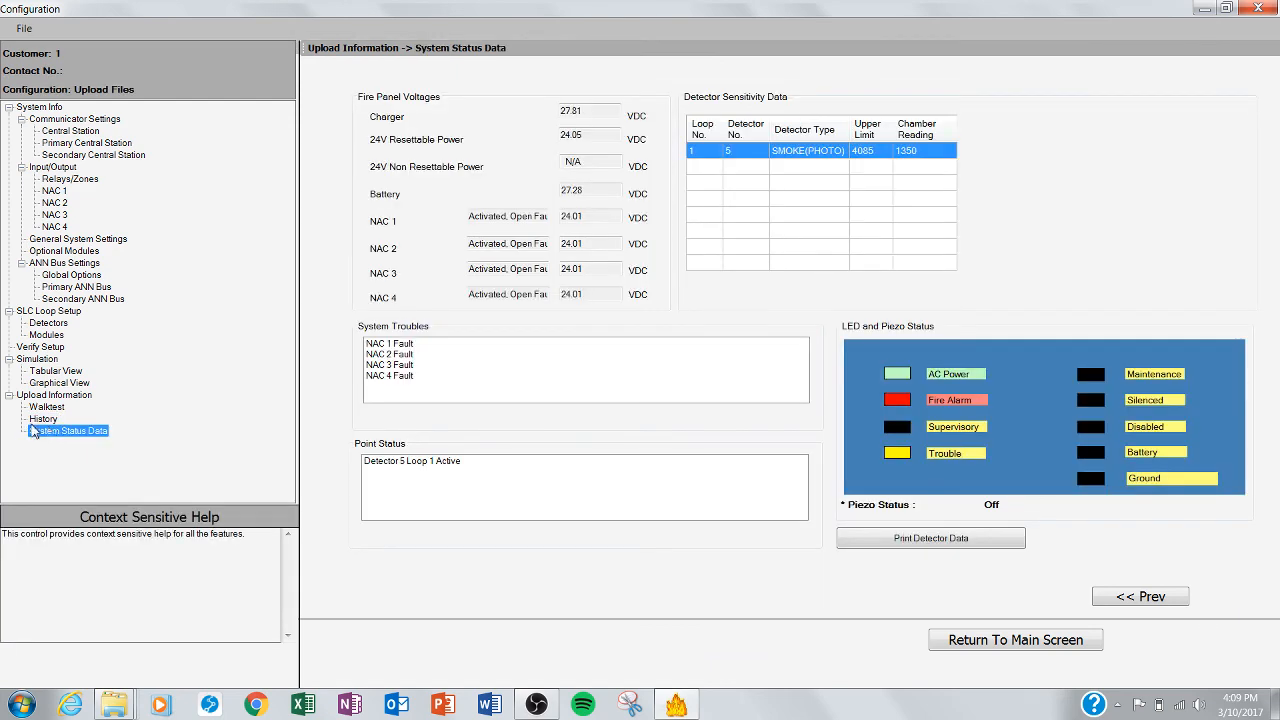
pyautogui.click(47, 407)
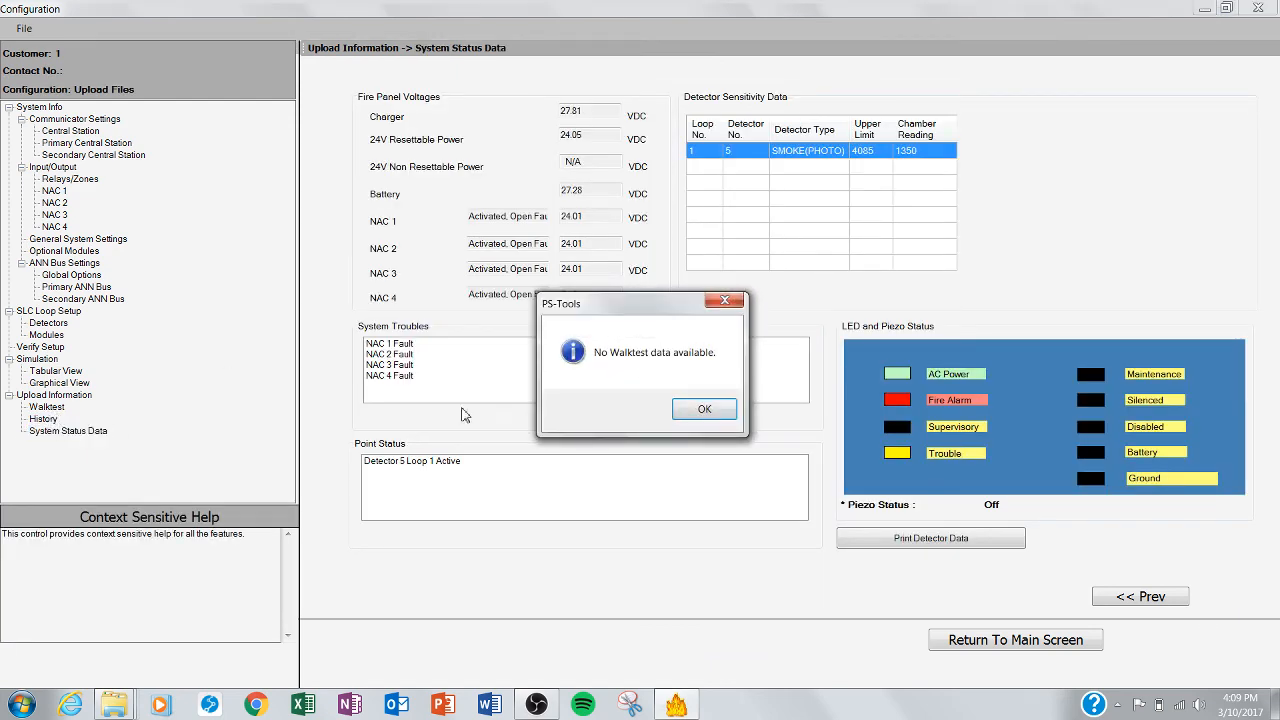
pyautogui.click(704, 409)
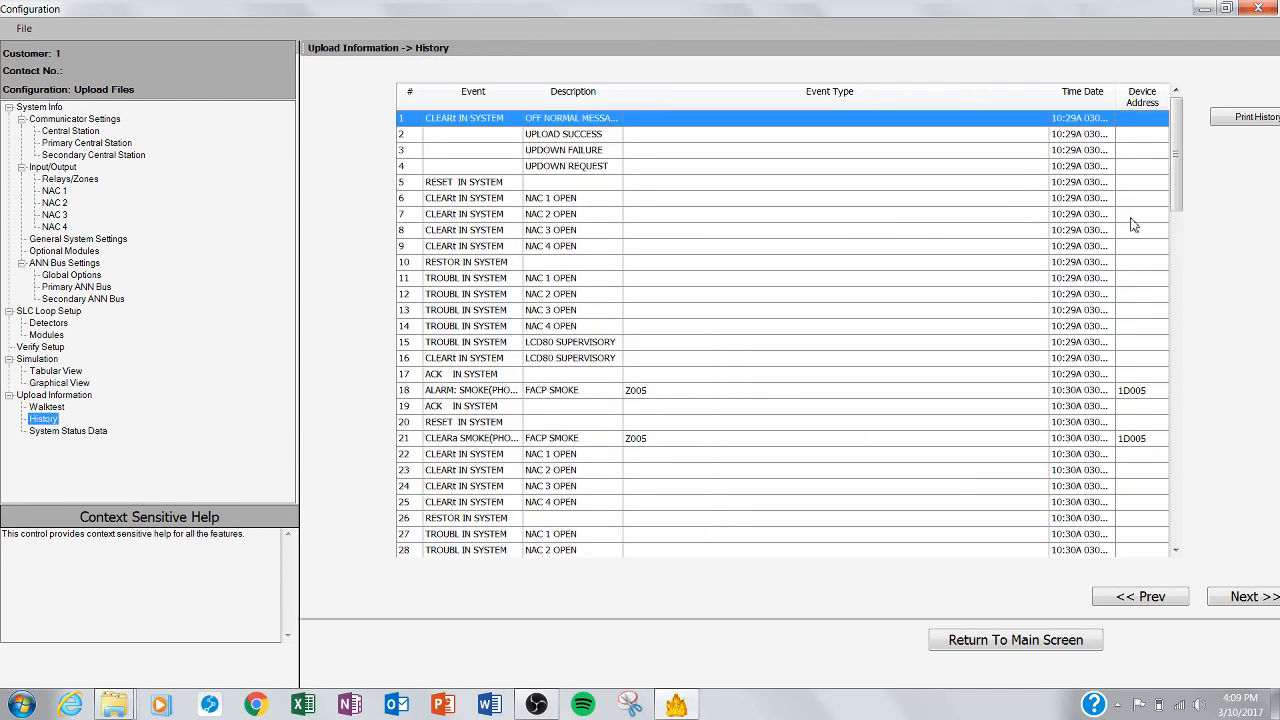
pyautogui.moveTo(1177, 200); pyautogui.dragTo(1215, 547)
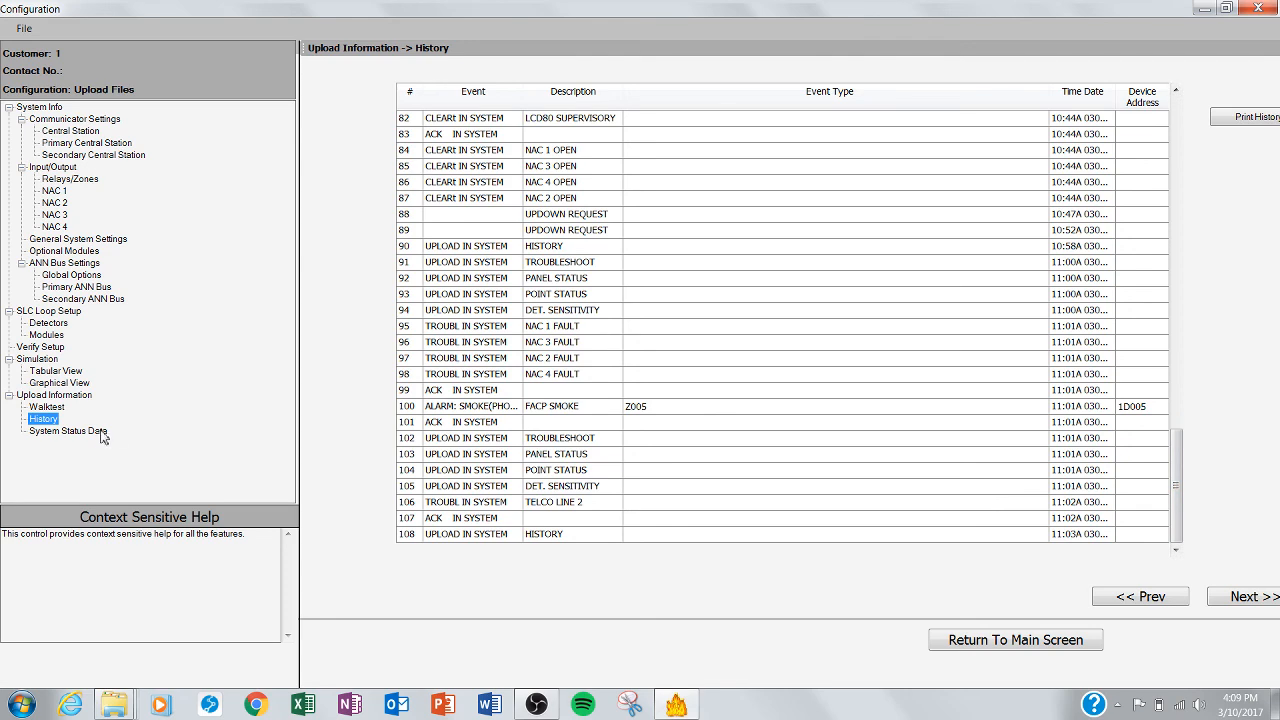
pyautogui.click(70, 431)
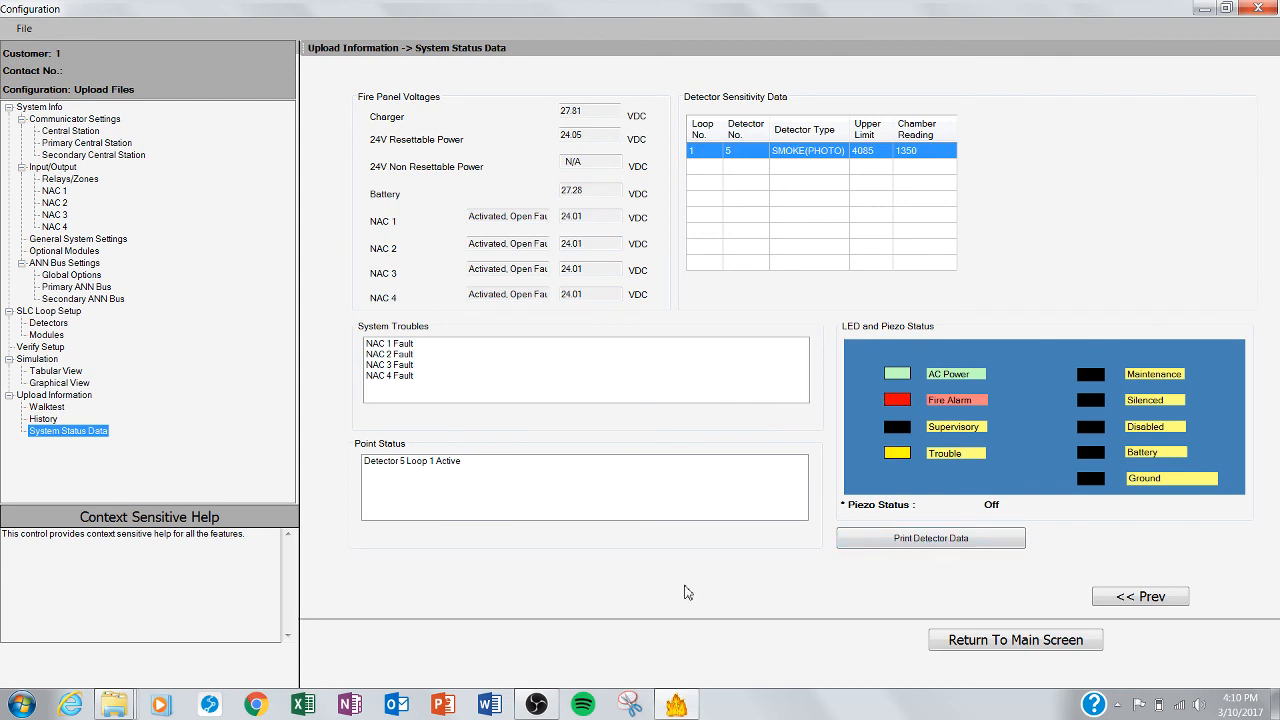
pyautogui.click(537, 705)
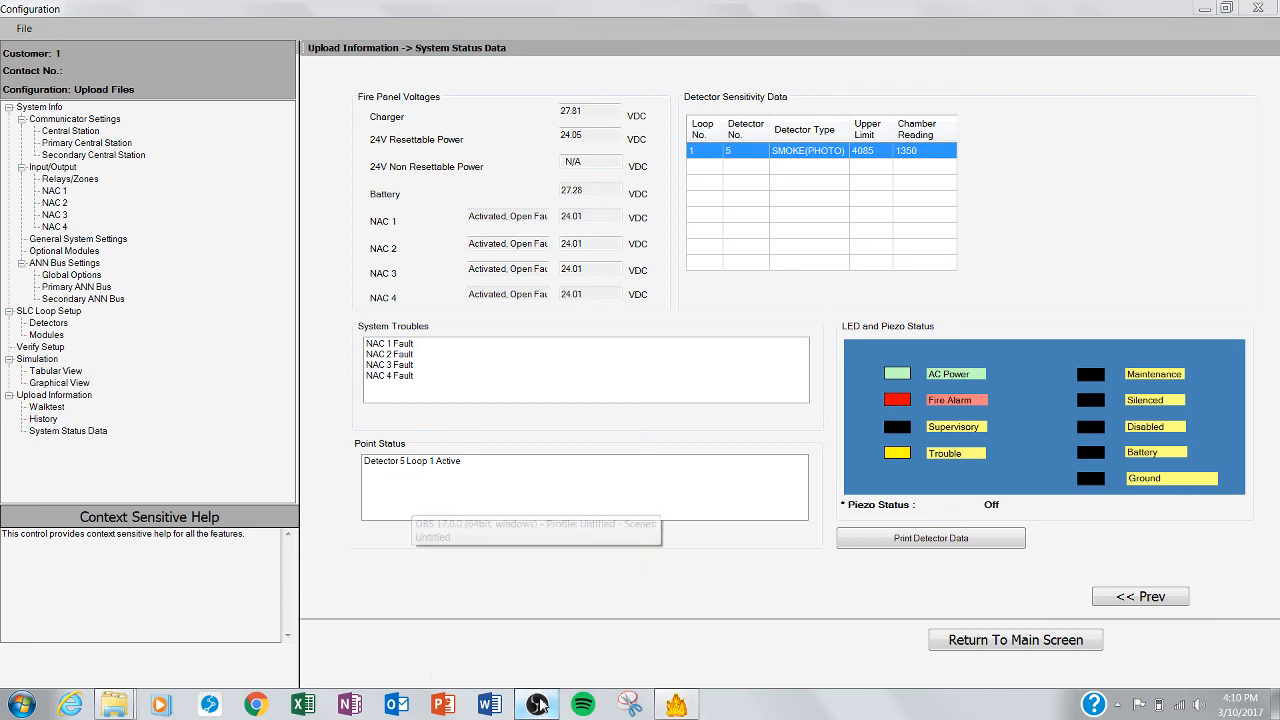